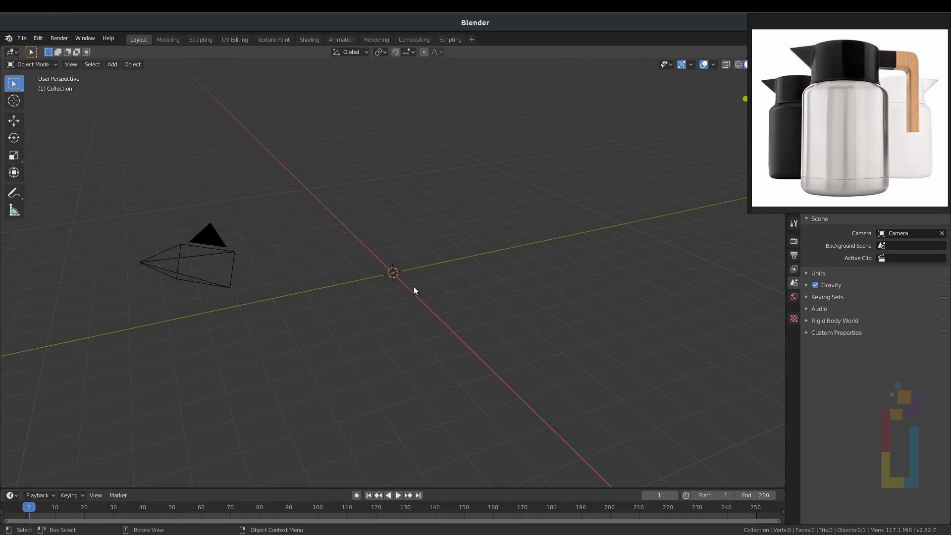
# - Add a cylinder mesh with 16 vertices and a depth of 1.5 m
pyautogui.hotkey('shift', 'a')
pyautogui.moveTo(405, 263)
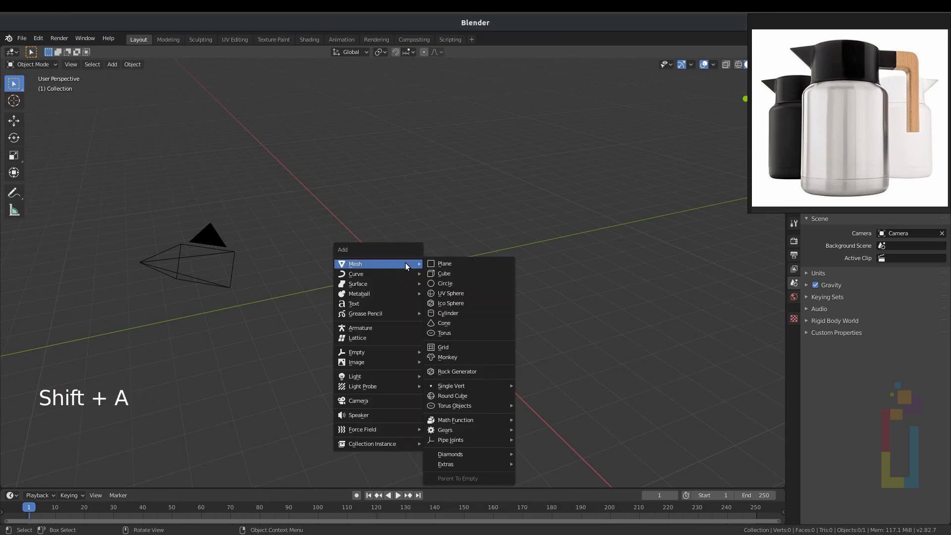
pyautogui.click(441, 313)
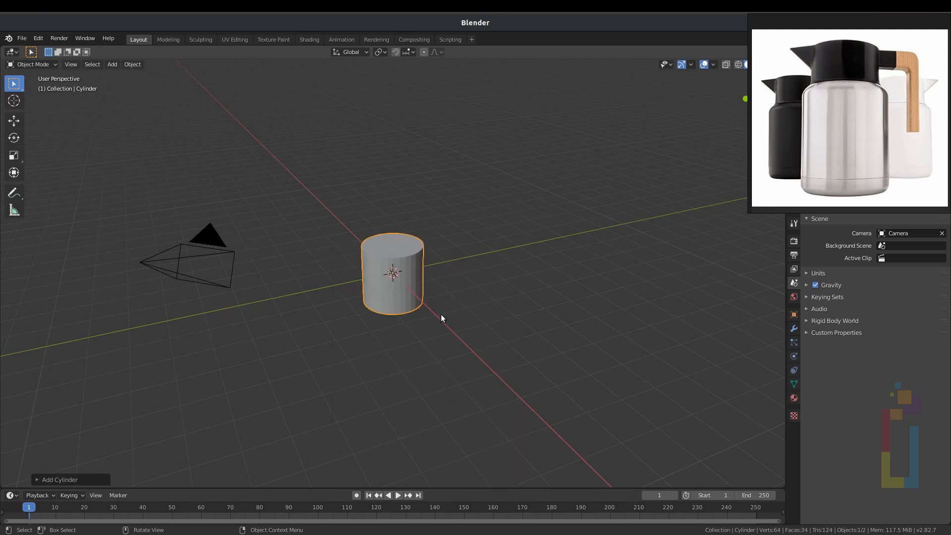
pyautogui.click(38, 480)
pyautogui.doubleClick(125, 360)
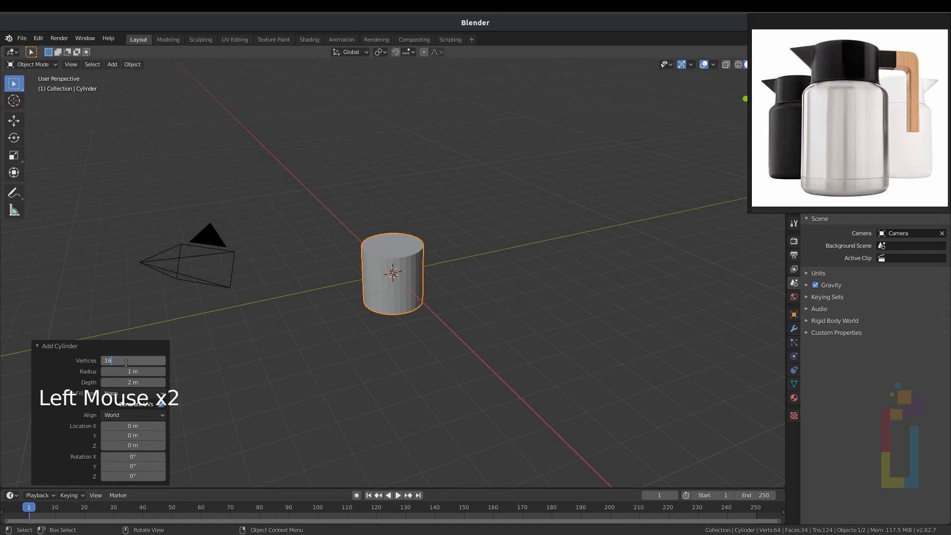
pyautogui.press('Return')
pyautogui.click(135, 380)
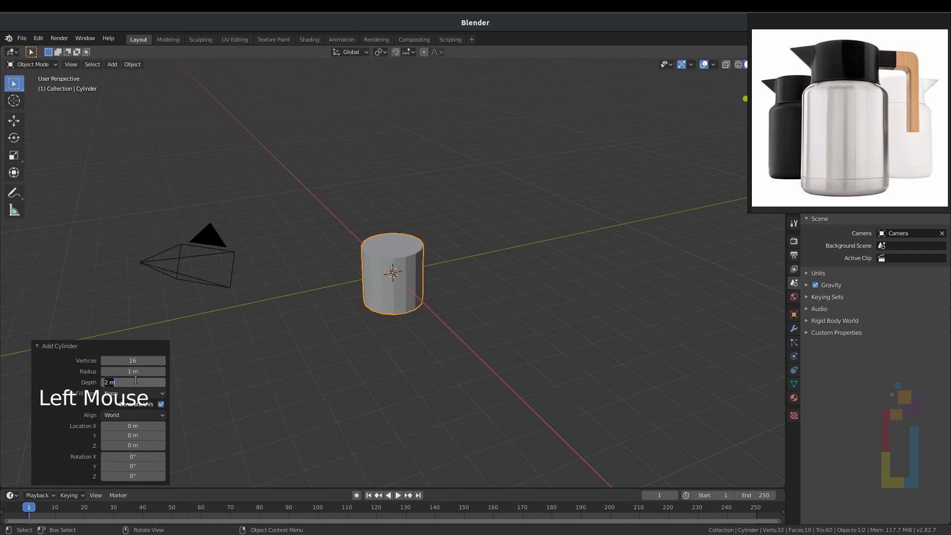
pyautogui.write('1.5')
pyautogui.press('Return')
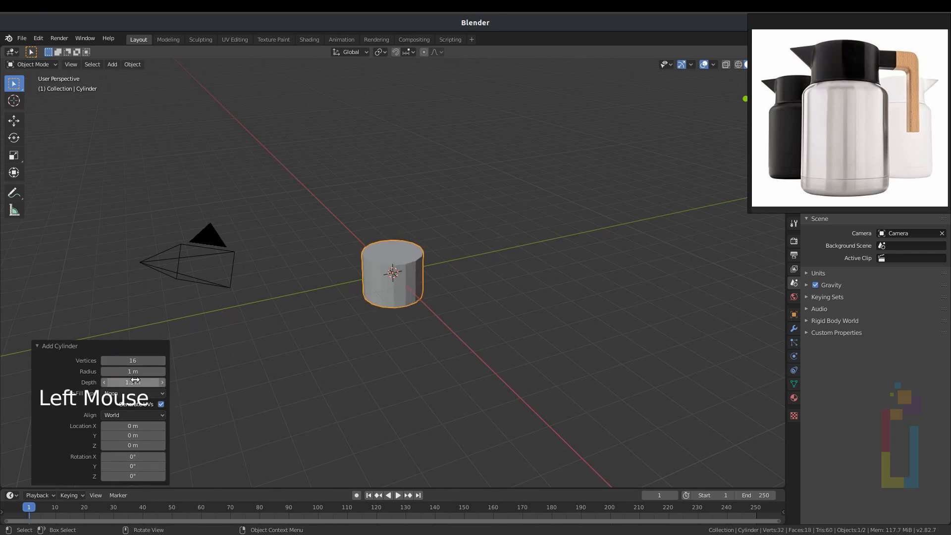
# - Cut three evenly spaced horizontal edge loops around the cylinder's side in Edit Mode
pyautogui.press('KP_Decimal')
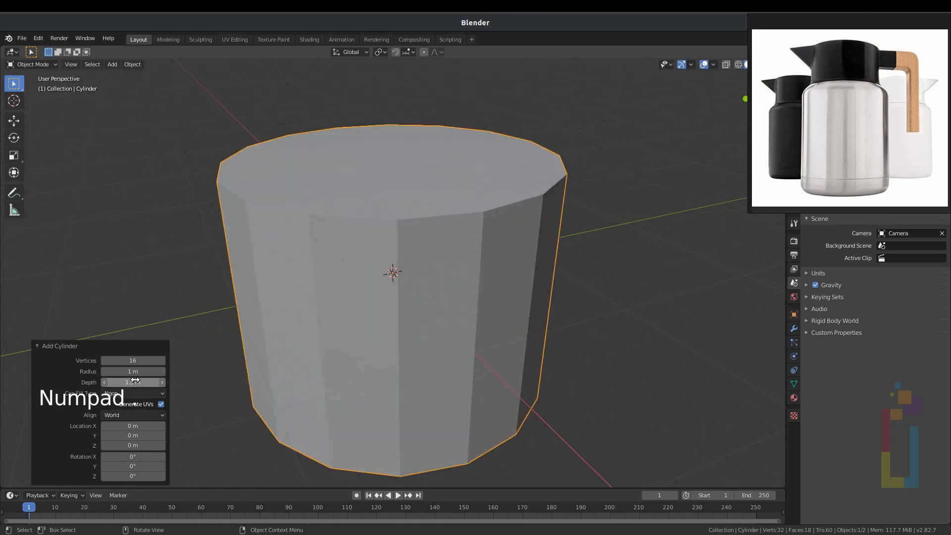
pyautogui.moveTo(340, 282); pyautogui.dragTo(373, 258, button='middle')
pyautogui.scroll(-2, 357, 261)
pyautogui.press('Tab')
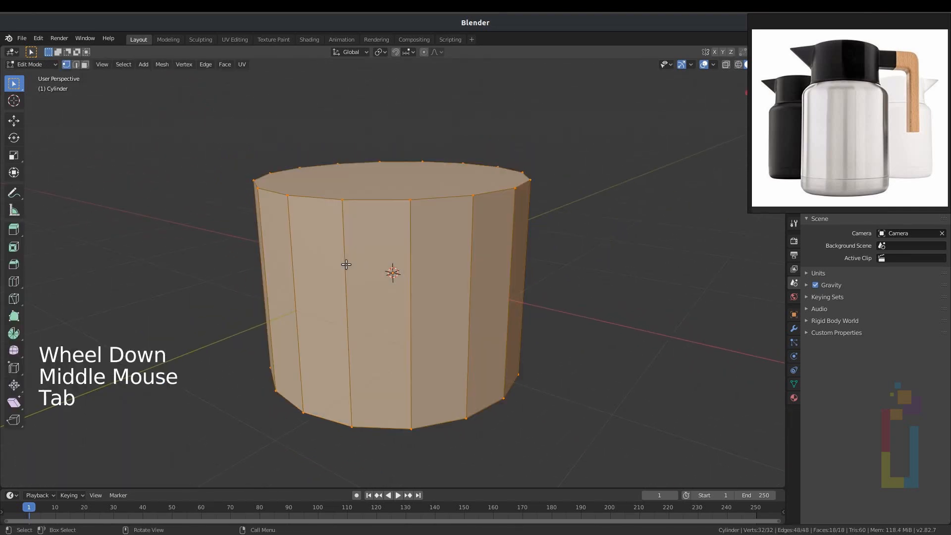
pyautogui.scroll(-1, 346, 264)
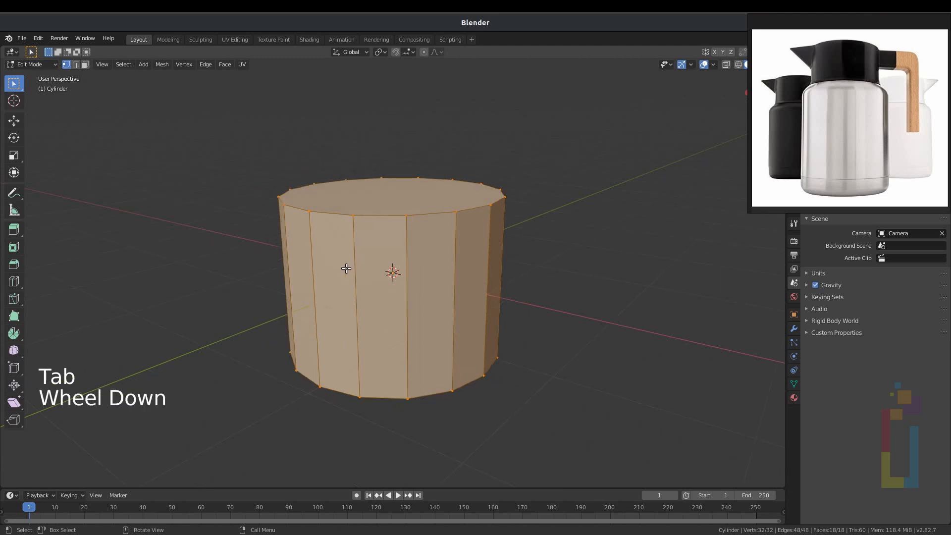
pyautogui.moveTo(347, 265); pyautogui.dragTo(354, 263, button='middle')
pyautogui.hotkey('ctrl', 'r')
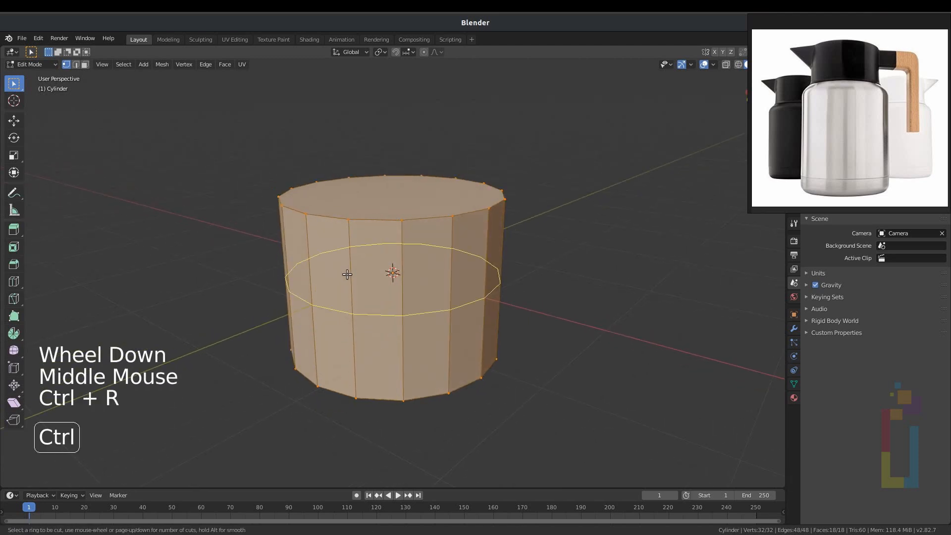
pyautogui.scroll(2, 347, 274)
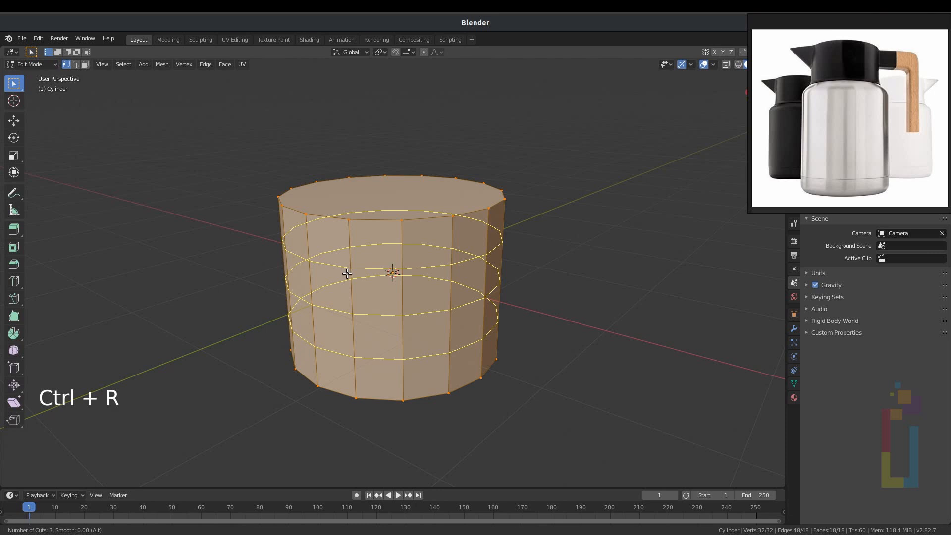
pyautogui.click(347, 274)
pyautogui.rightClick(349, 274)
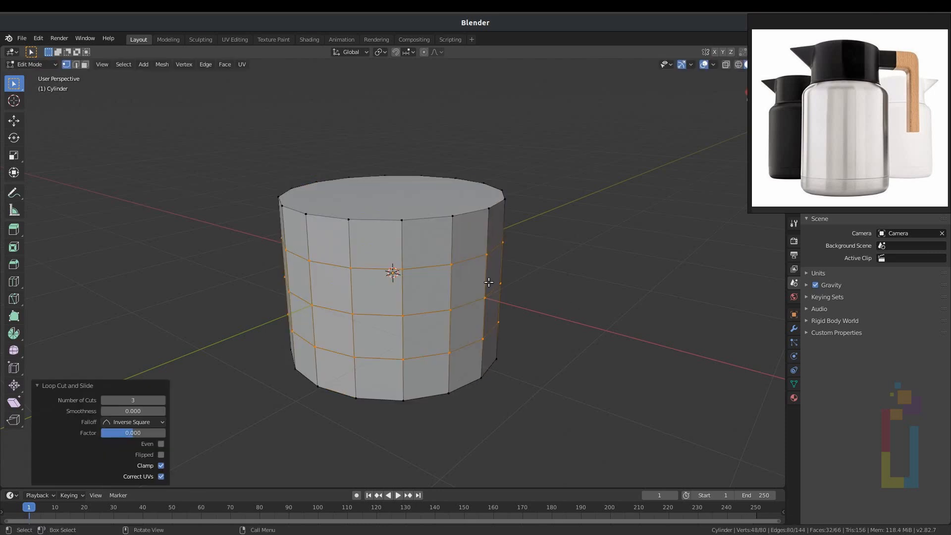
# - Extrude two adjacent faces of the cylinder's top side row, centred on the Y axis, outward by 0.8 m
pyautogui.moveTo(337, 270); pyautogui.dragTo(363, 260, button='middle')
pyautogui.press('3')
pyautogui.moveTo(336, 235); pyautogui.dragTo(401, 254)
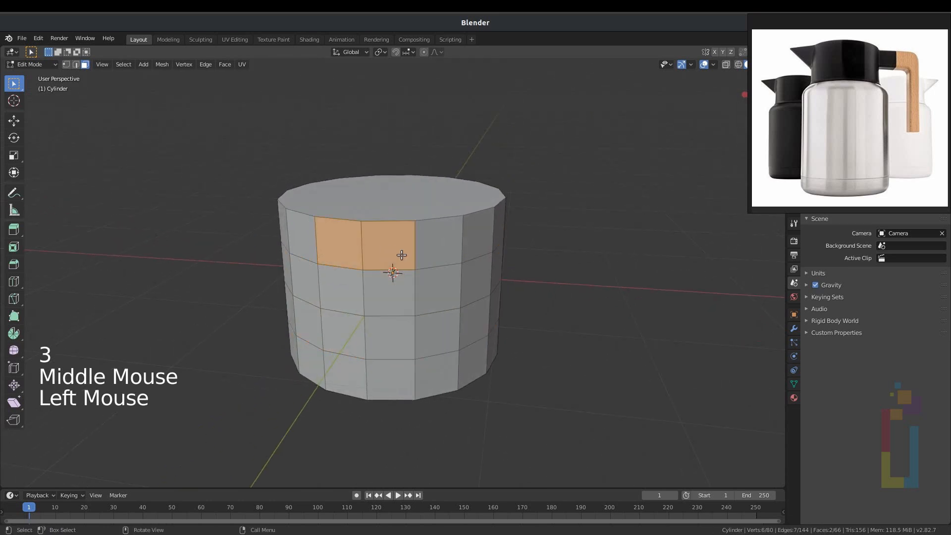
pyautogui.moveTo(393, 267)
pyautogui.mouseDown(button='middle')
pyautogui.moveTo(350, 272)
pyautogui.moveTo(391, 279)
pyautogui.mouseUp(button='middle')
pyautogui.scroll(-2, 332, 261)
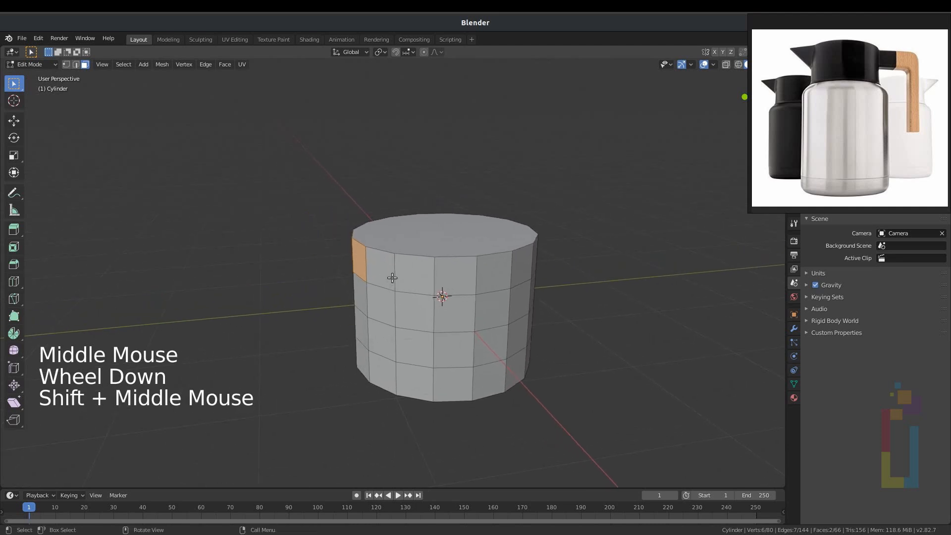
pyautogui.press('e')
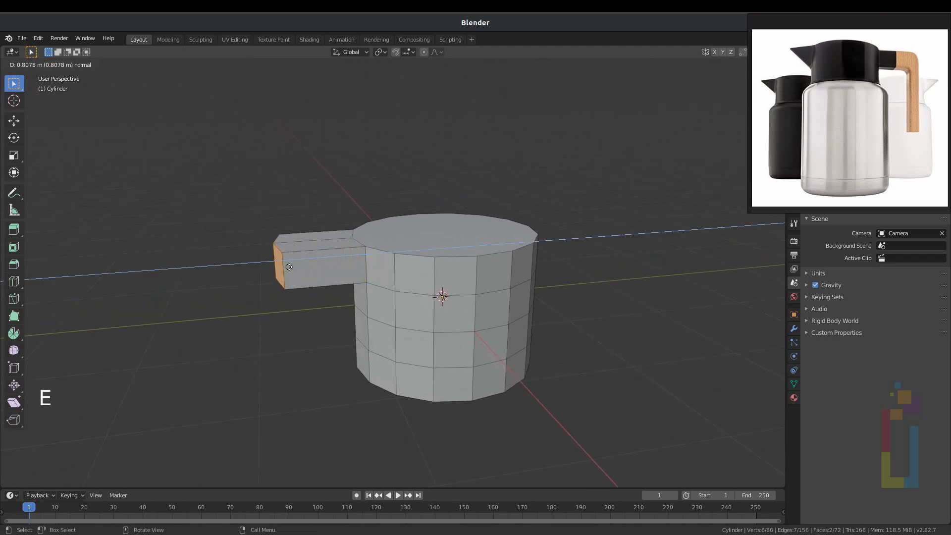
pyautogui.write('.8')
pyautogui.press('Return')
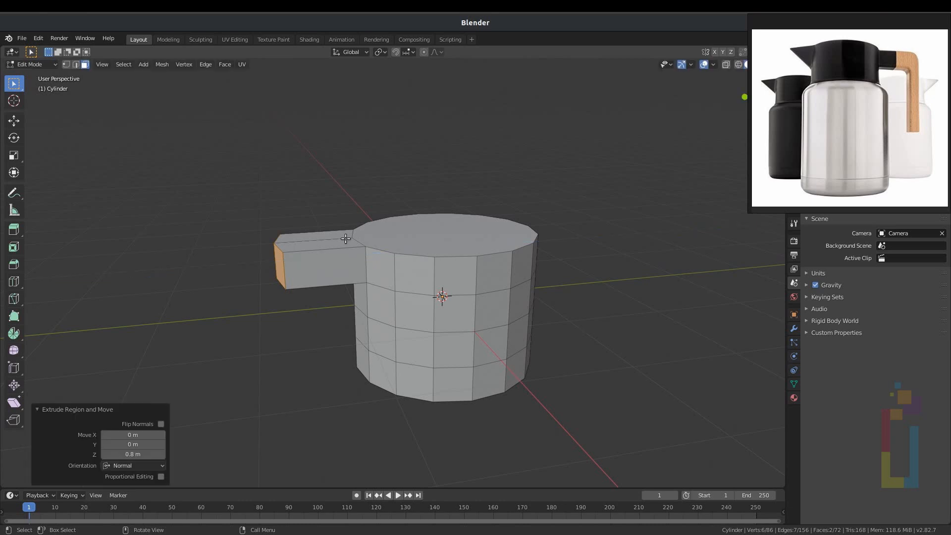
# - Slide the extrusion's two outer vertical edges back toward the cylinder by a factor of about 0.93, forming a pointed spout
pyautogui.moveTo(323, 231); pyautogui.dragTo(366, 245, button='middle')
pyautogui.scroll(2, 363, 244)
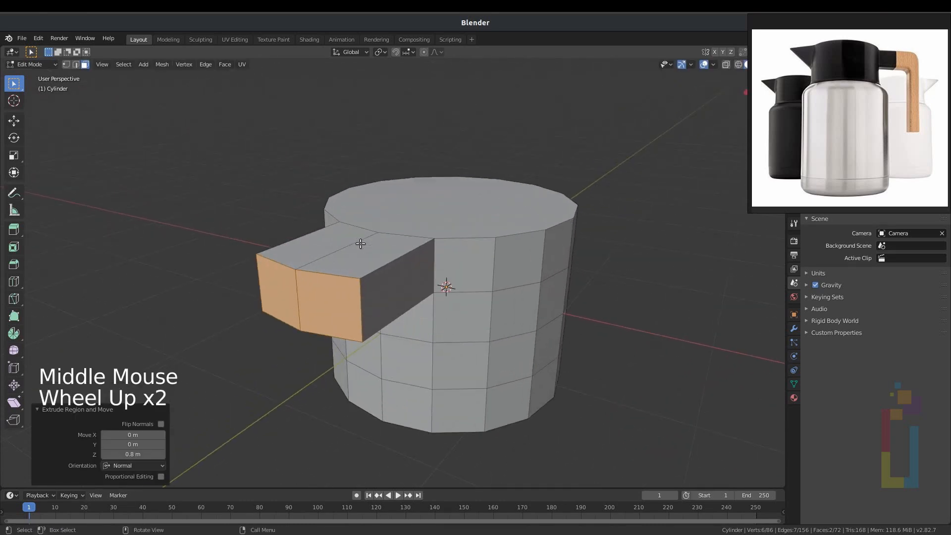
pyautogui.press('1')
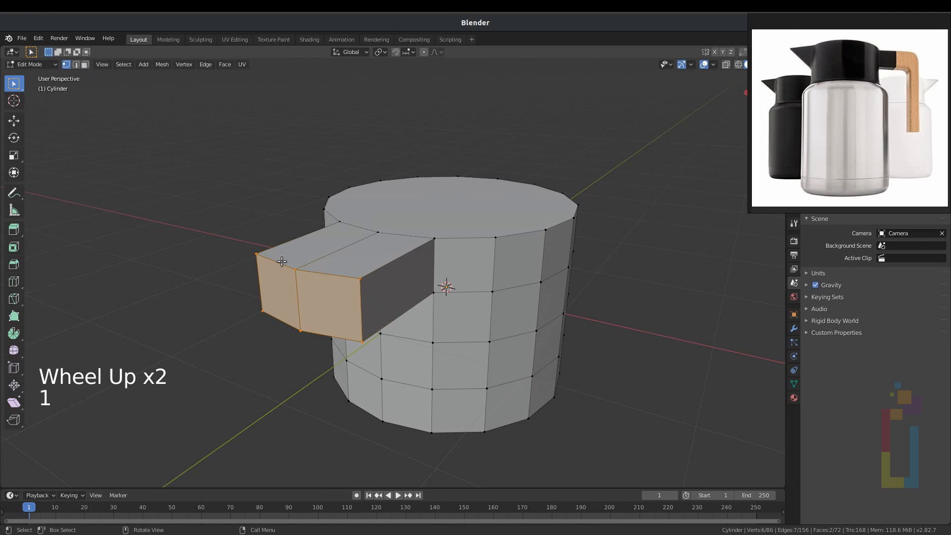
pyautogui.moveTo(377, 274); pyautogui.dragTo(387, 270, button='middle')
pyautogui.keyDown('ctrl'); pyautogui.moveTo(312, 235); pyautogui.dragTo(352, 381); pyautogui.keyUp('ctrl')
pyautogui.moveTo(390, 295); pyautogui.dragTo(384, 276, button='middle')
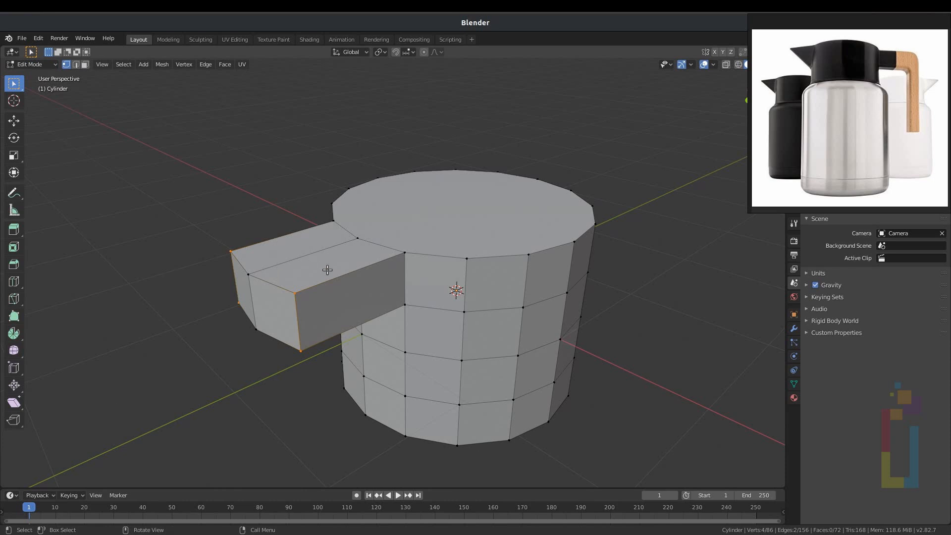
pyautogui.press('g')
pyautogui.press('g')
pyautogui.press('y')
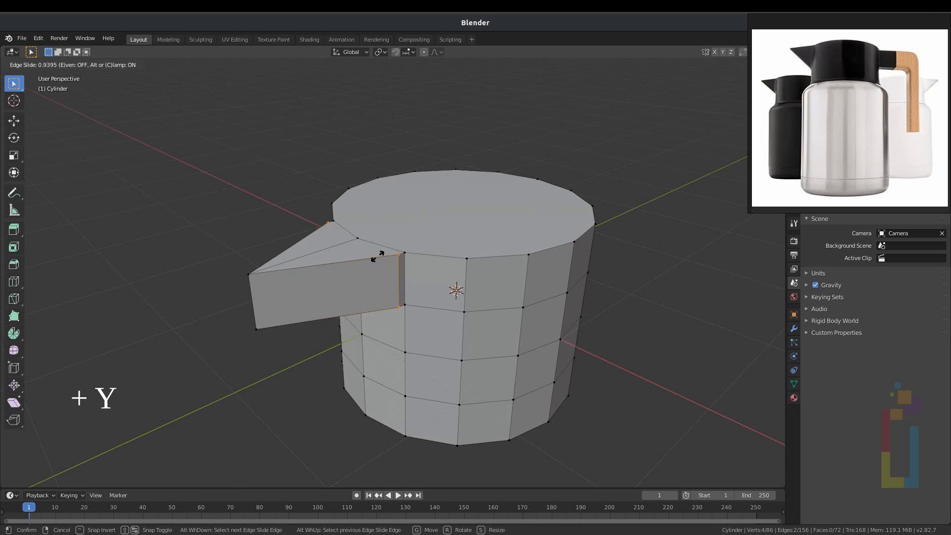
pyautogui.click(377, 256)
# - Scale the spout's two side edges along X to about 0.93 in top view
pyautogui.press('KP_7')
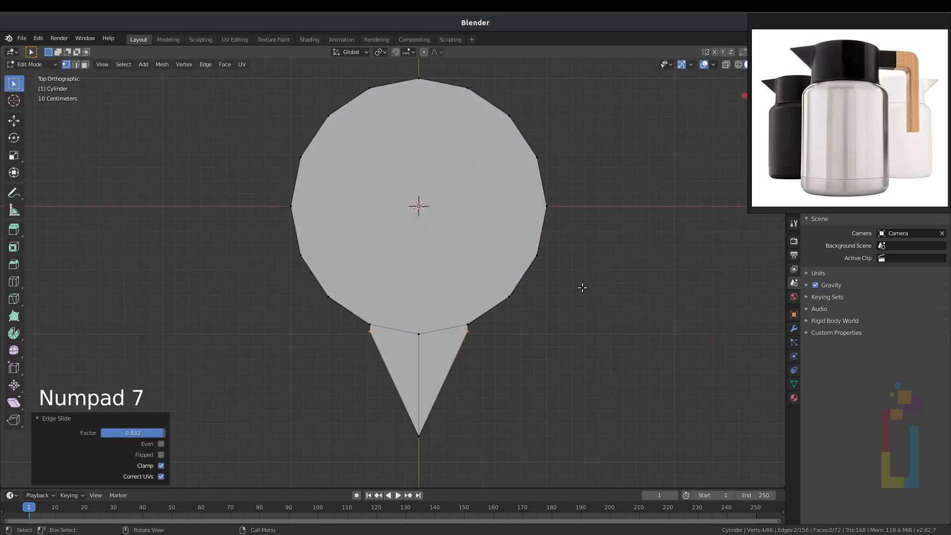
pyautogui.press('s')
pyautogui.press('x')
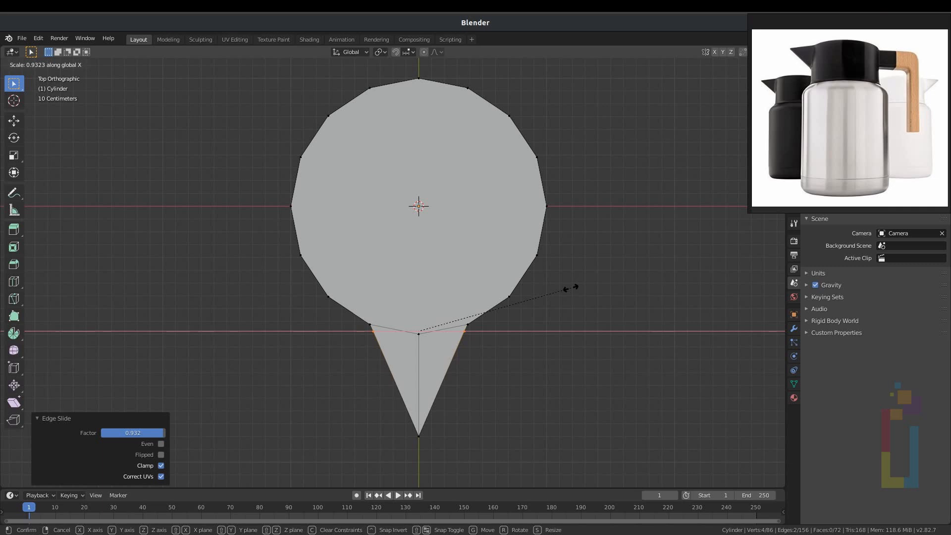
pyautogui.click(570, 287)
# - Slide the spout tip's lower vertex upward by a factor of about 0.86 and move it about 0.11 m along Y
pyautogui.moveTo(504, 329); pyautogui.dragTo(265, 238, button='middle')
pyautogui.click(239, 301)
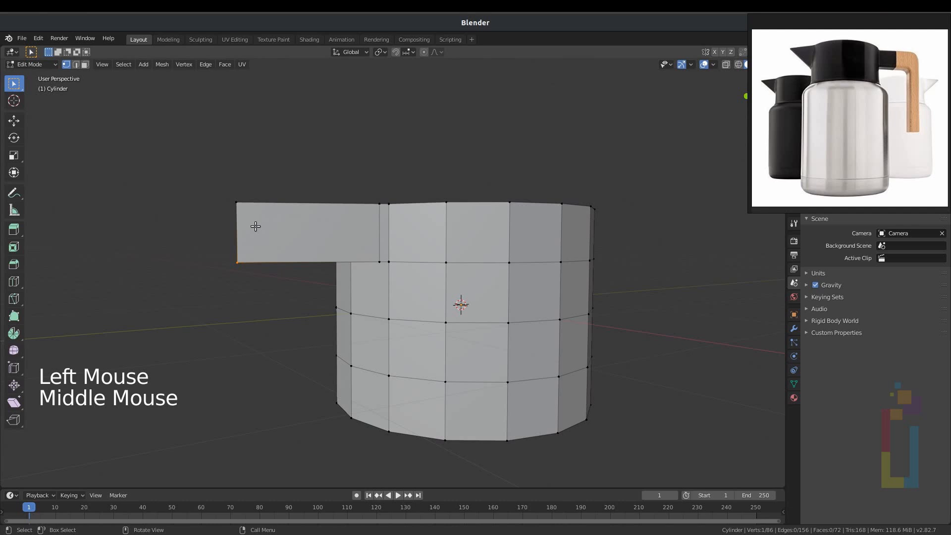
pyautogui.press('g')
pyautogui.press('g')
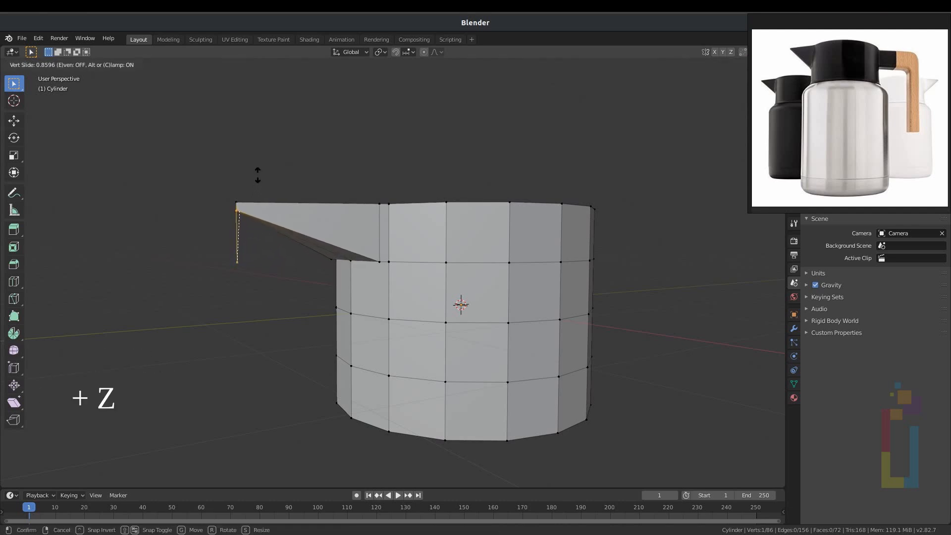
pyautogui.click(258, 175)
pyautogui.moveTo(329, 195); pyautogui.dragTo(339, 215, button='middle')
pyautogui.press('g')
pyautogui.press('y')
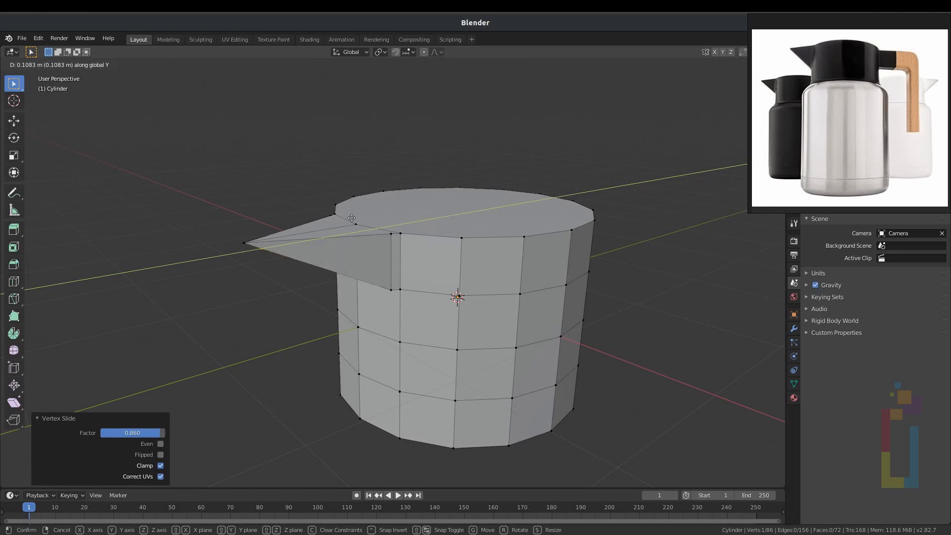
pyautogui.click(352, 218)
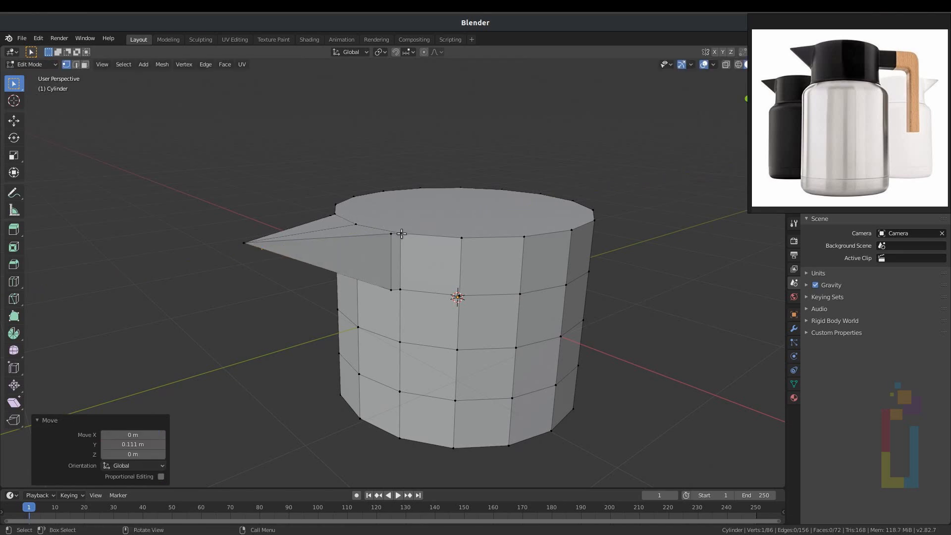
# - Shade the cylinder smooth in Object Mode and add a level 2 subdivision surface
pyautogui.moveTo(402, 233); pyautogui.dragTo(409, 235, button='middle')
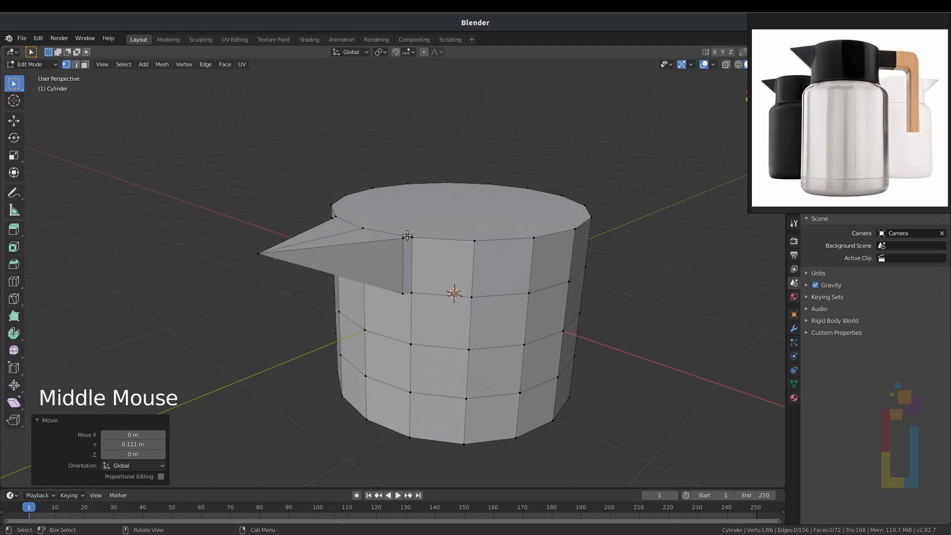
pyautogui.press('Tab')
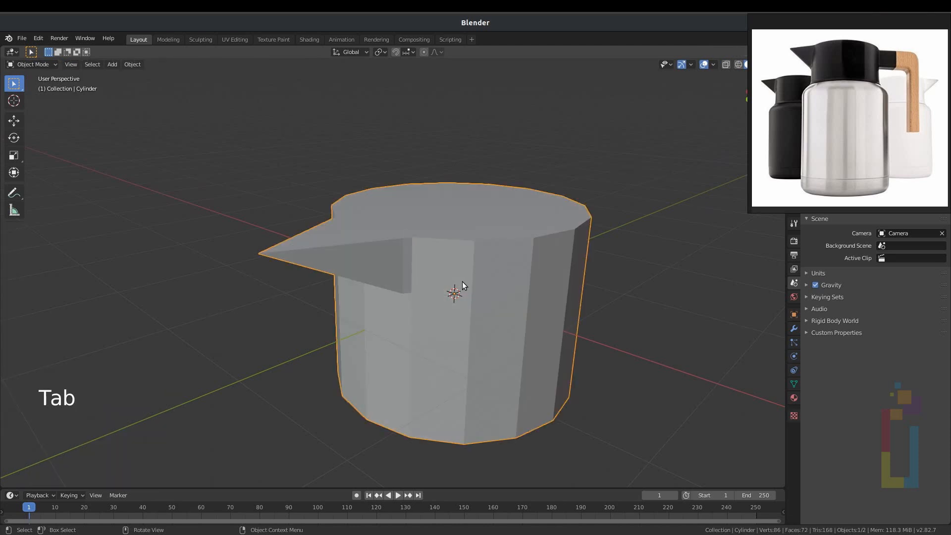
pyautogui.keyDown('shift'); pyautogui.moveTo(486, 278); pyautogui.dragTo(412, 272, button='middle'); pyautogui.keyUp('shift')
pyautogui.rightClick(407, 271)
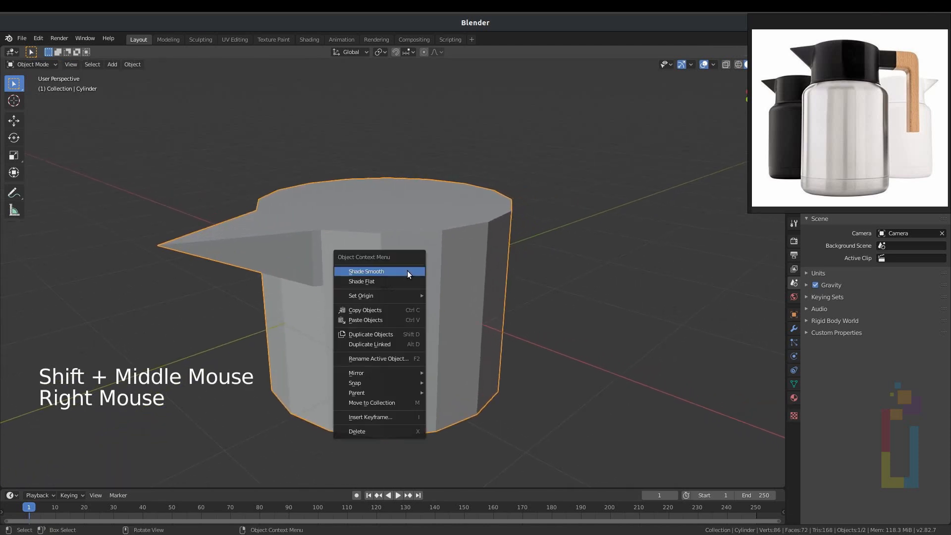
pyautogui.click(407, 272)
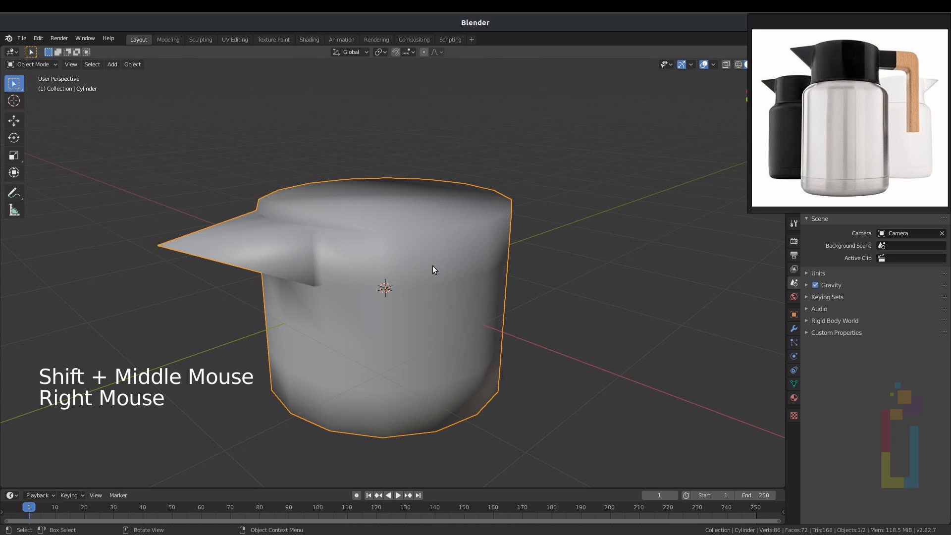
pyautogui.hotkey('ctrl', '2')
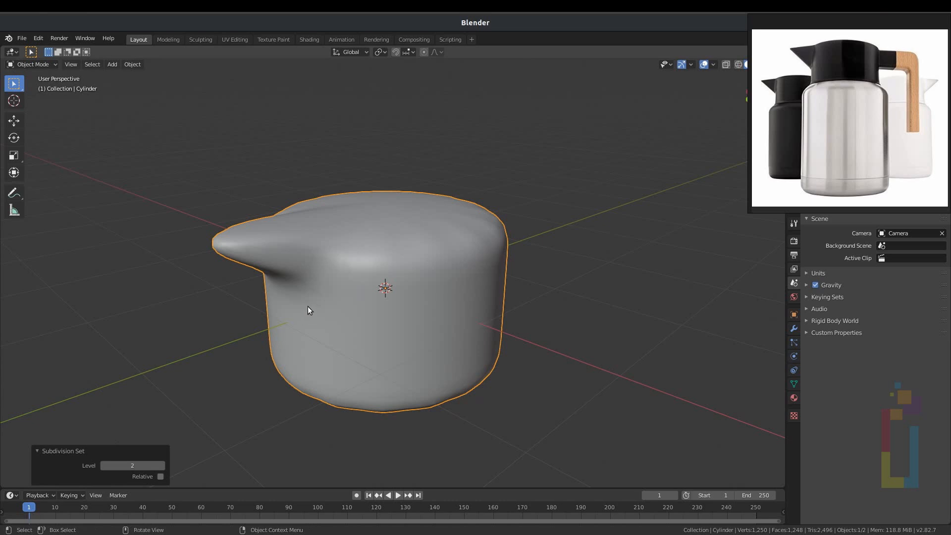
# - Add one edge loop near the cylinder's bottom edge at factor 0.9 and another just below the top rim at about -0.87
pyautogui.press('Tab')
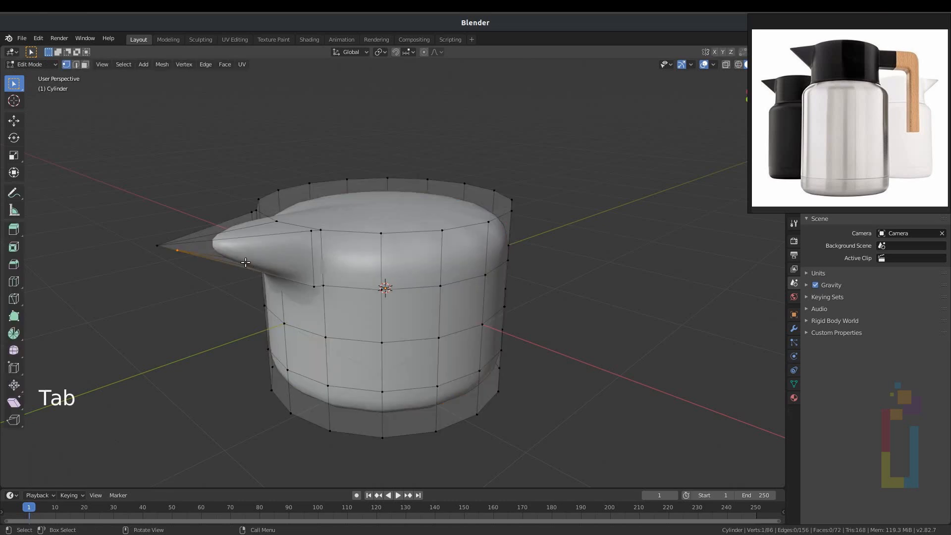
pyautogui.hotkey('ctrl', 'r')
pyautogui.click(323, 399)
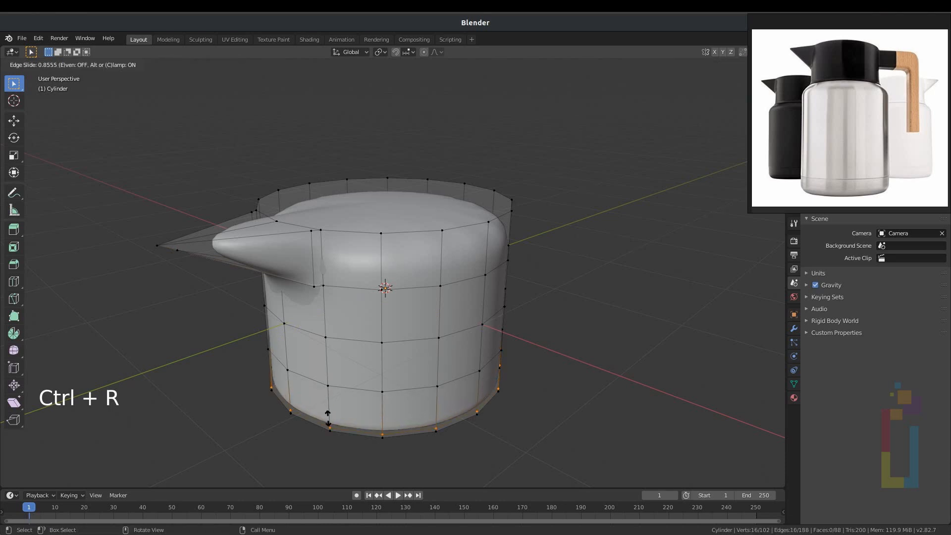
pyautogui.click(327, 418)
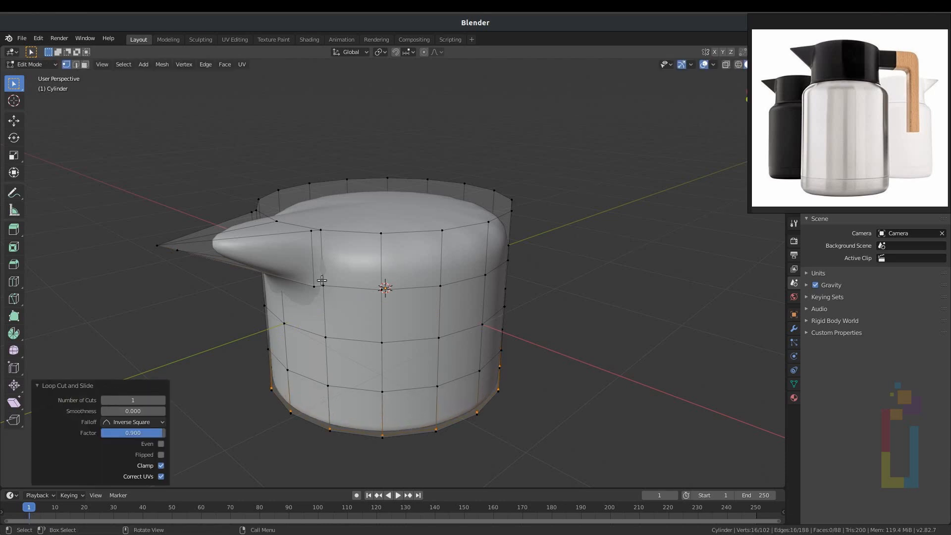
pyautogui.hotkey('ctrl', 'r')
pyautogui.click(307, 251)
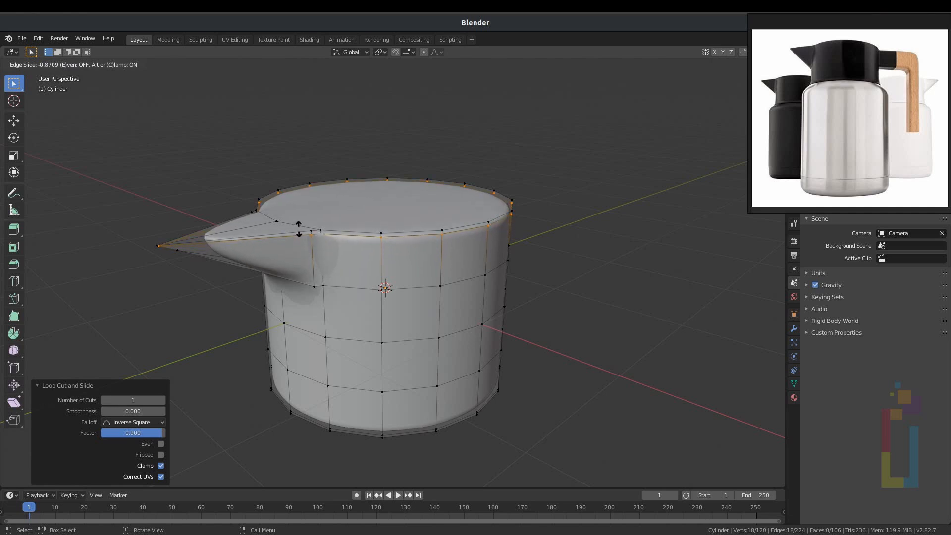
pyautogui.click(298, 229)
# - Select the cylinder's top faces including the spout and inset them by about 0.048 m
pyautogui.moveTo(316, 236); pyautogui.dragTo(371, 261, button='middle')
pyautogui.press('3')
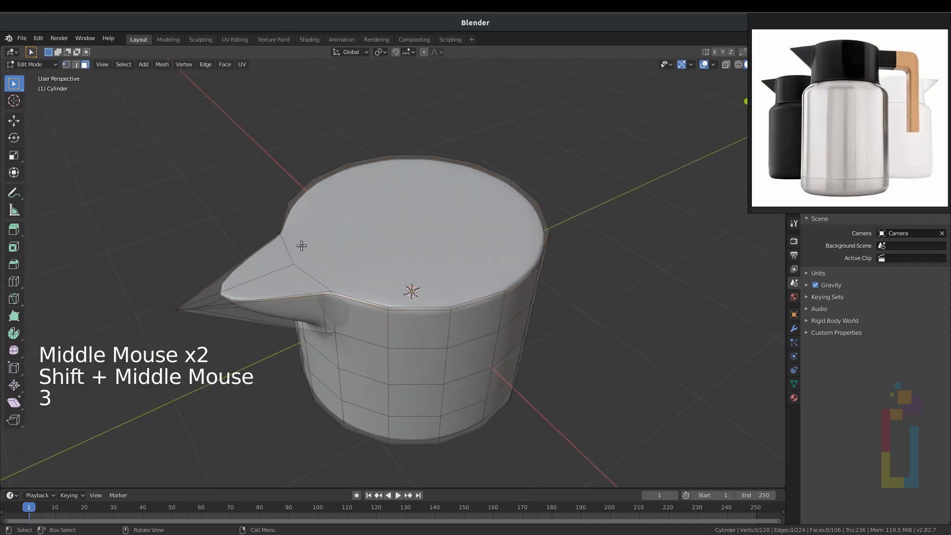
pyautogui.scroll(2, 299, 244)
pyautogui.moveTo(209, 238); pyautogui.dragTo(287, 277)
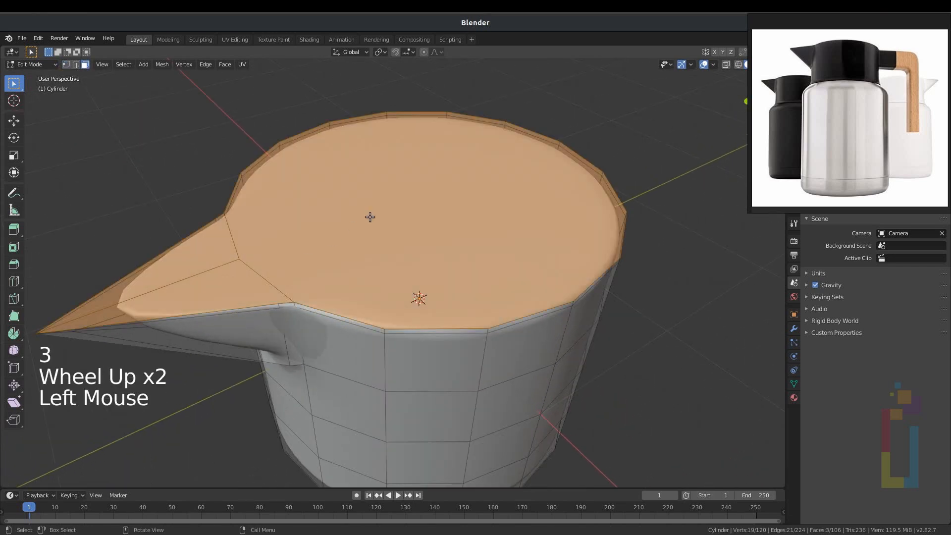
pyautogui.press('i')
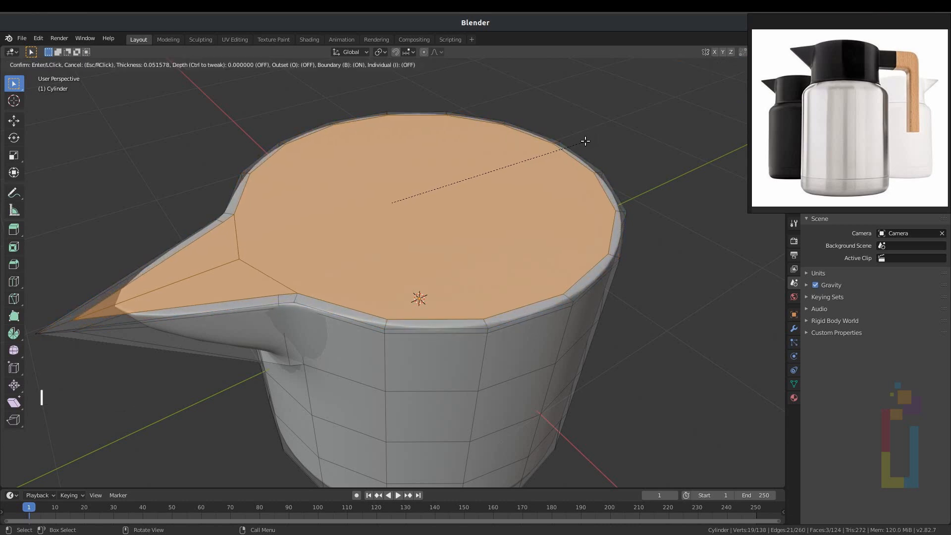
pyautogui.click(584, 141)
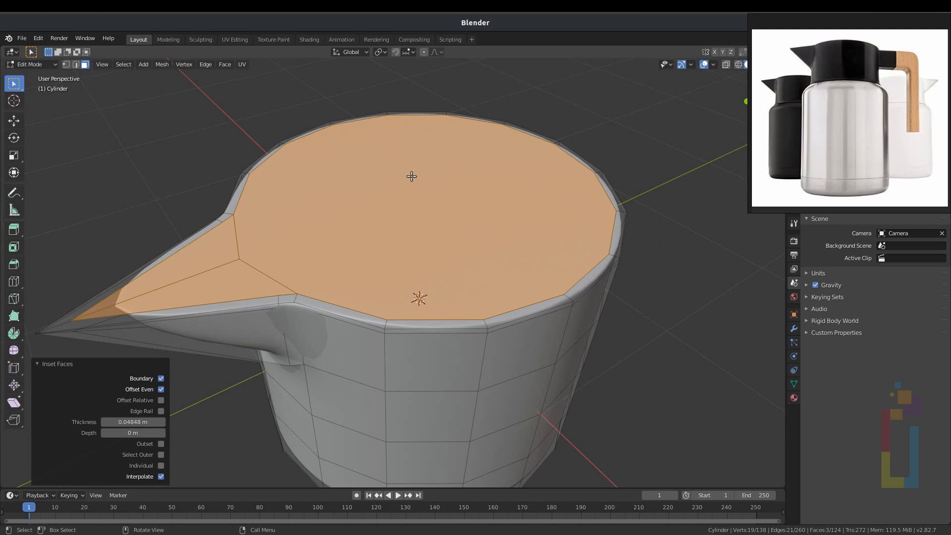
# - Extrude the inset top faces inward by about 0.018 m and delete them to open the lid's top
pyautogui.press('e')
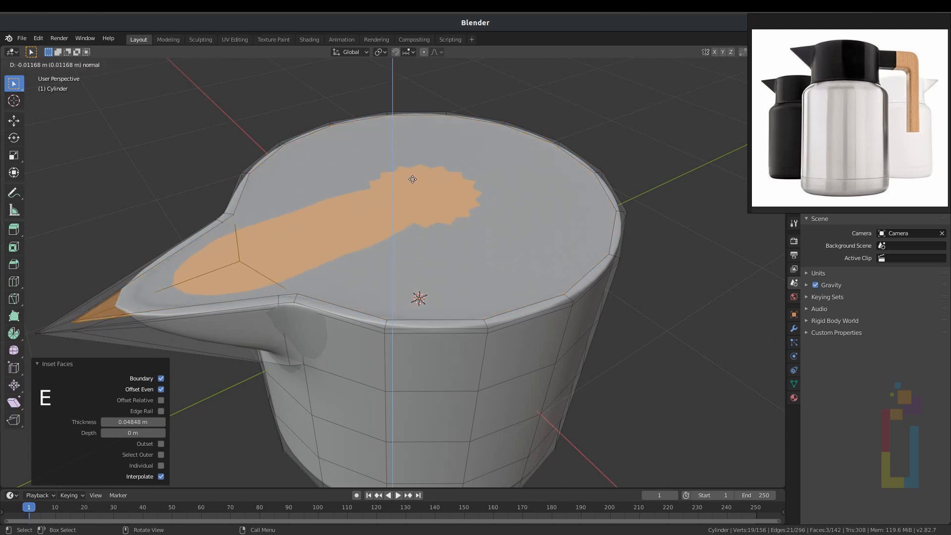
pyautogui.click(412, 178)
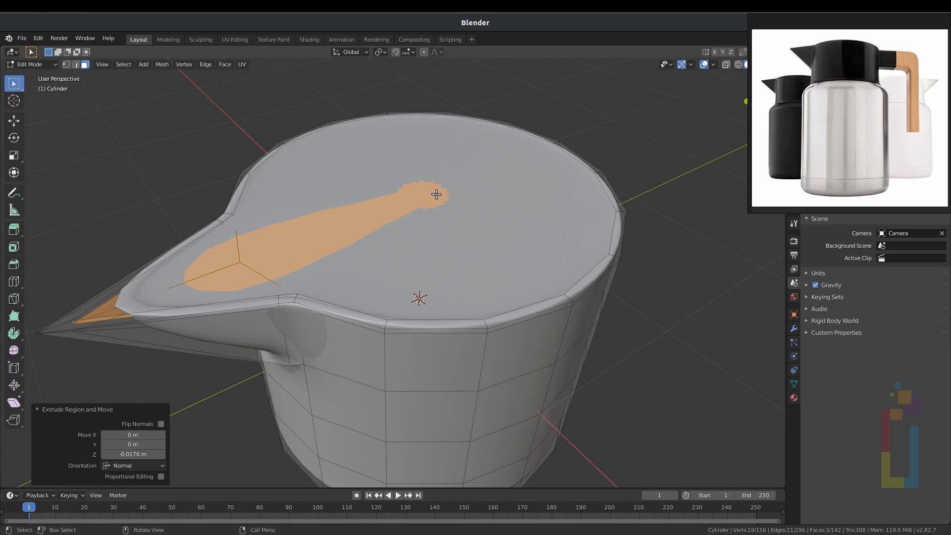
pyautogui.press('x')
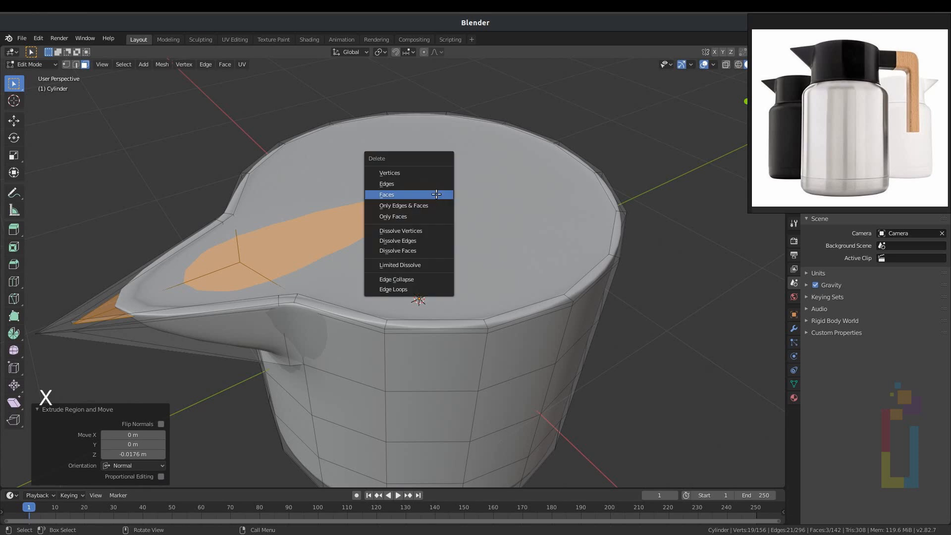
pyautogui.click(436, 194)
# - Extrude the four upper side faces opposite the spout outward by 1.5 m to form the handle's arm
pyautogui.scroll(-2, 553, 239)
pyautogui.moveTo(549, 238); pyautogui.dragTo(354, 210, button='middle')
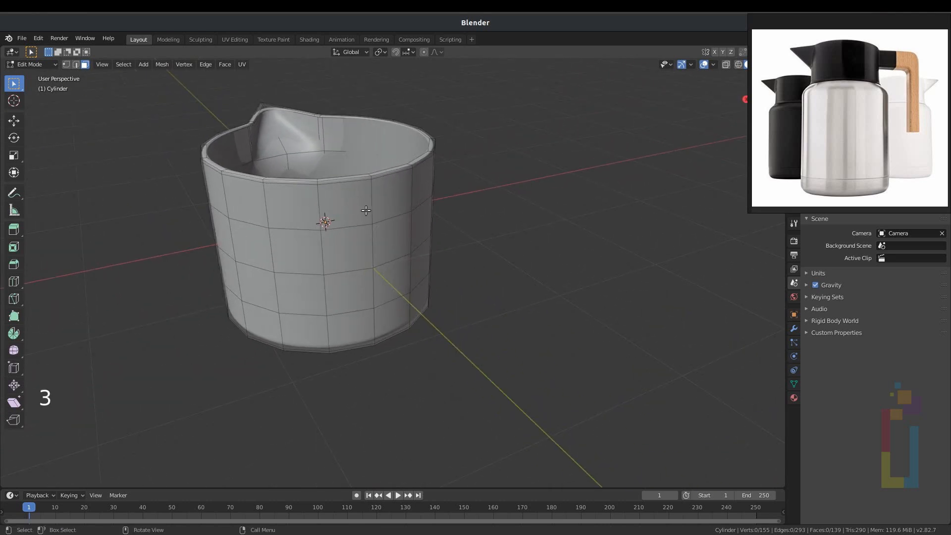
pyautogui.moveTo(343, 207); pyautogui.dragTo(378, 240)
pyautogui.moveTo(365, 228); pyautogui.dragTo(399, 225, button='middle')
pyautogui.scroll(-2, 416, 241)
pyautogui.keyDown('shift'); pyautogui.moveTo(431, 257); pyautogui.dragTo(378, 229, button='middle'); pyautogui.keyUp('shift')
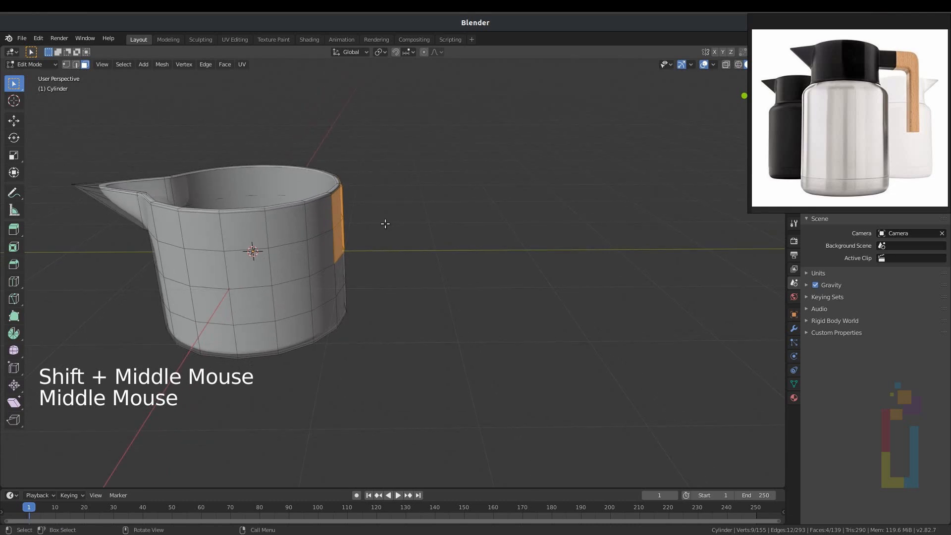
pyautogui.press('e')
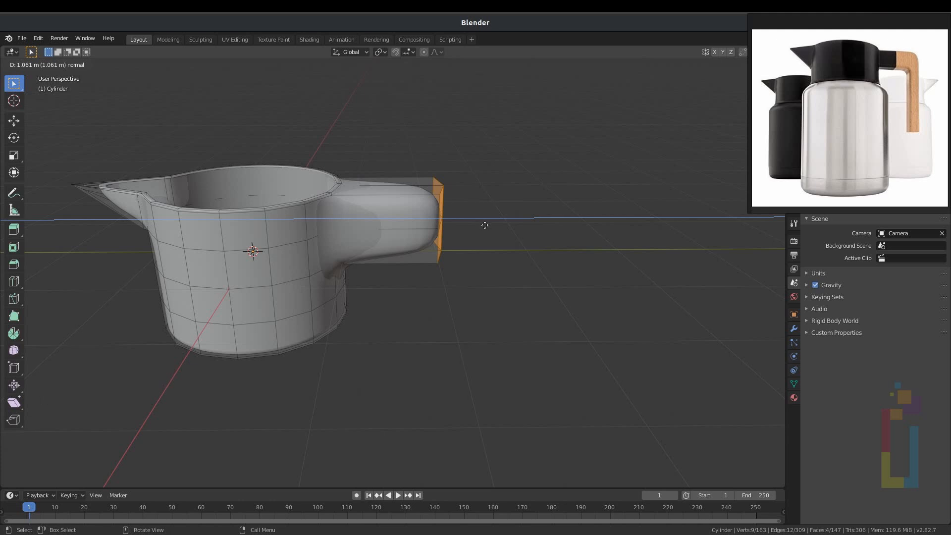
pyautogui.write('1.5')
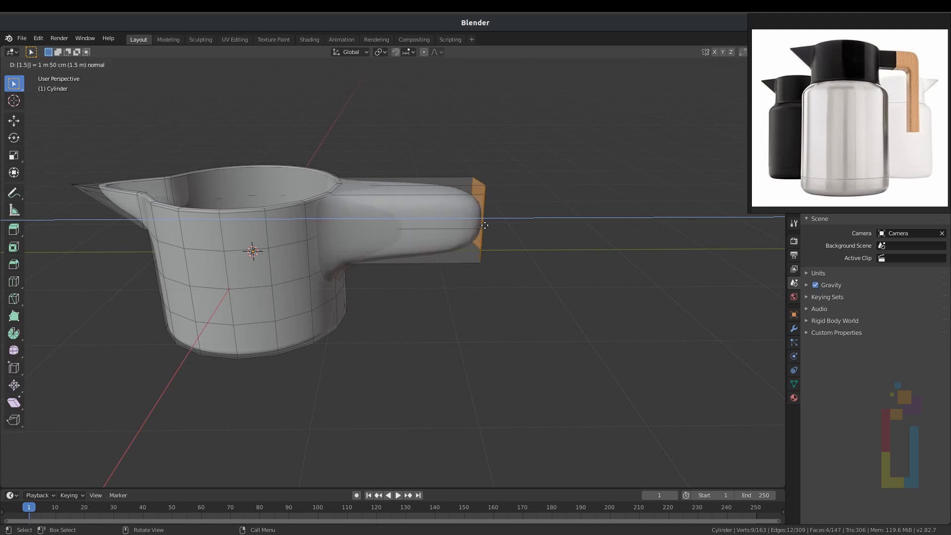
pyautogui.press('Return')
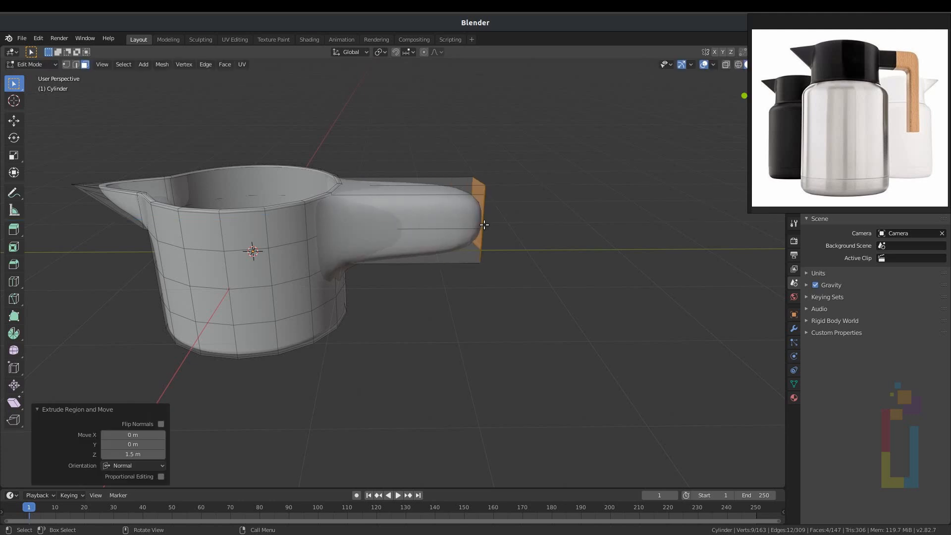
# - Flatten the handle arm's end faces by scaling them to 0 along Y and extrude them another 0.35 m
pyautogui.moveTo(537, 233)
pyautogui.mouseDown(button='middle')
pyautogui.moveTo(560, 228)
pyautogui.moveTo(522, 229)
pyautogui.mouseUp(button='middle')
pyautogui.write('sy0')
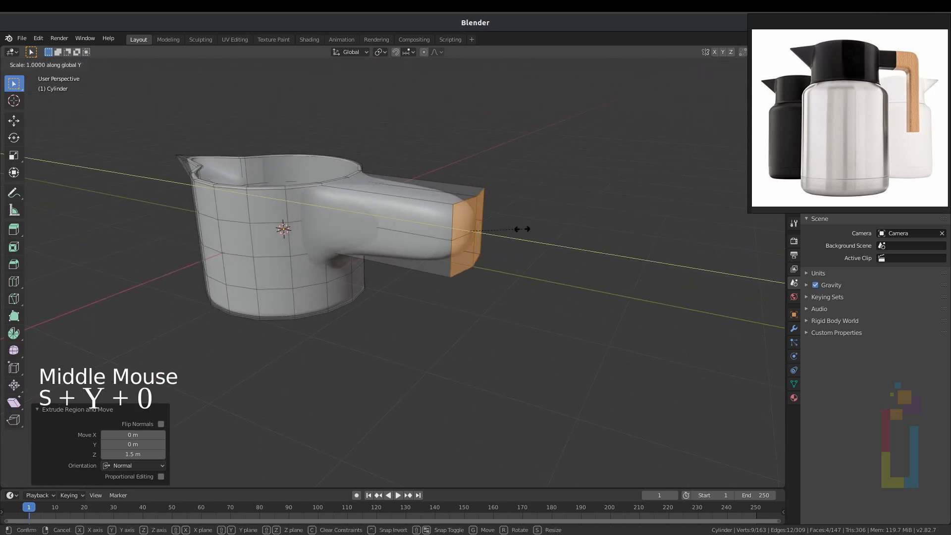
pyautogui.press('Return')
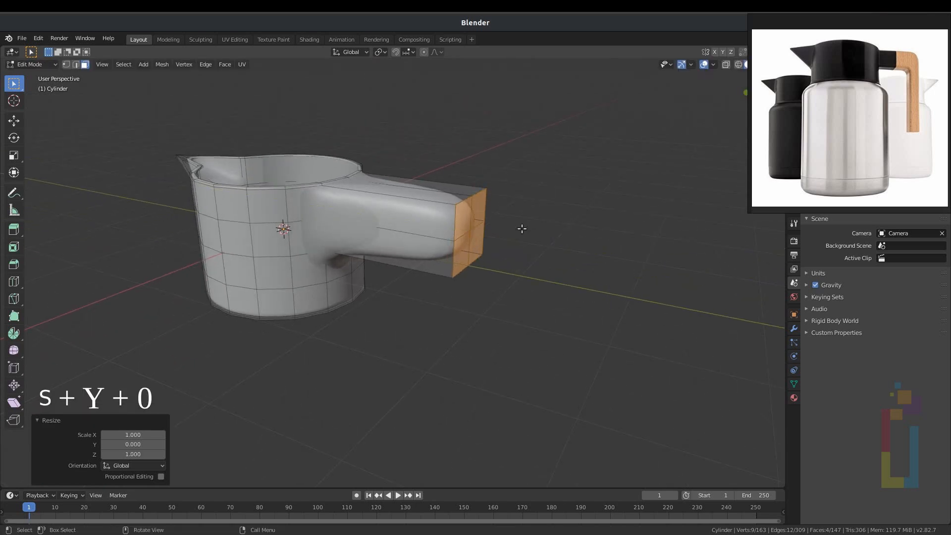
pyautogui.moveTo(473, 244); pyautogui.dragTo(549, 214, button='middle')
pyautogui.press('e')
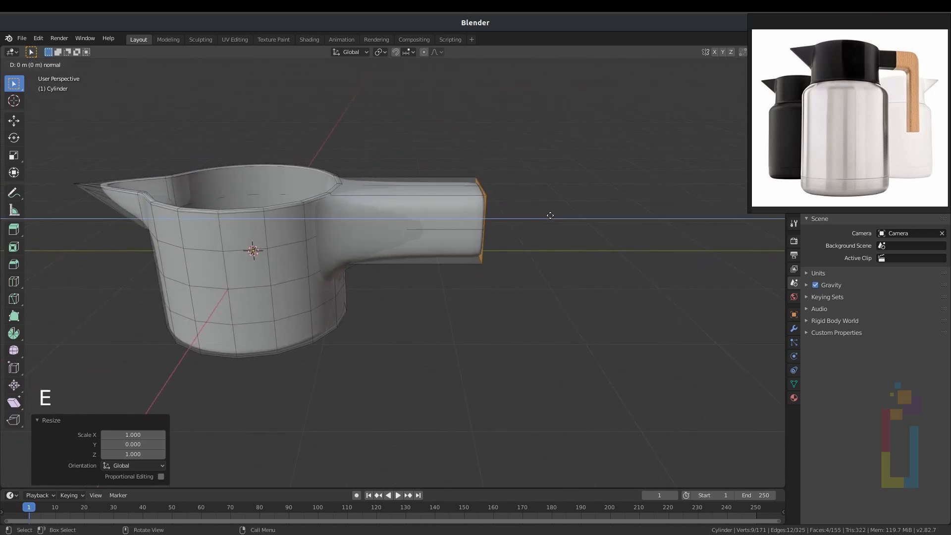
pyautogui.write('.35')
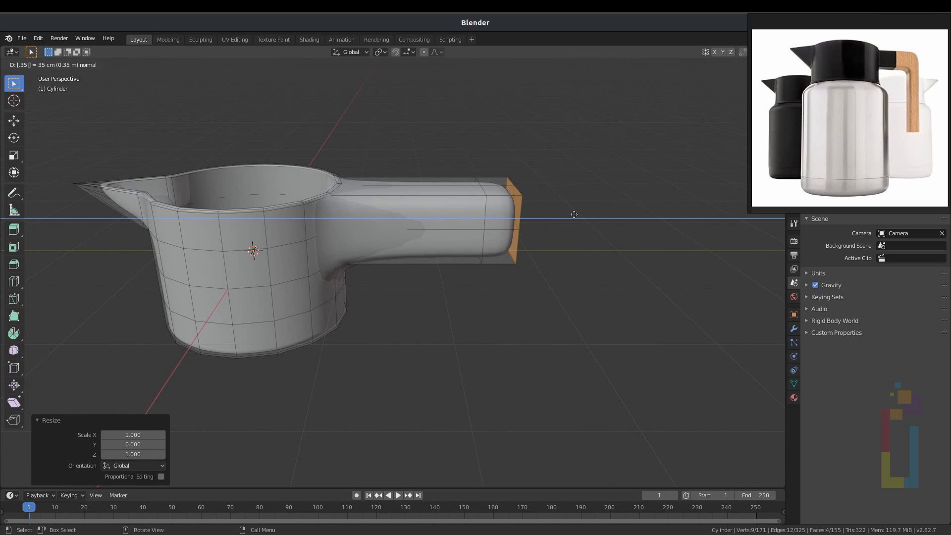
pyautogui.press('Return')
# - Extrude the two underside faces of the handle arm's end segment downward by 2.5 m to form the grip
pyautogui.moveTo(495, 275); pyautogui.dragTo(488, 181, button='middle')
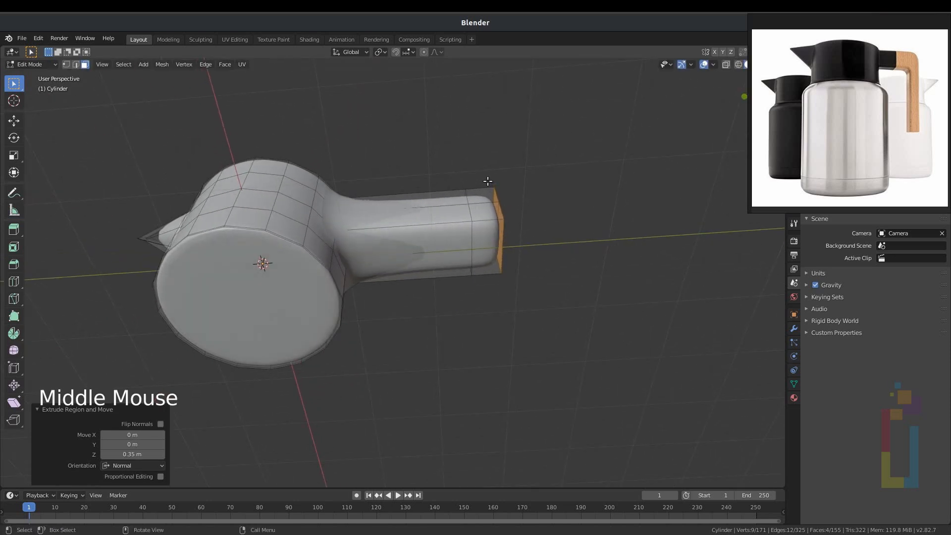
pyautogui.click(485, 264)
pyautogui.scroll(-2, 490, 265)
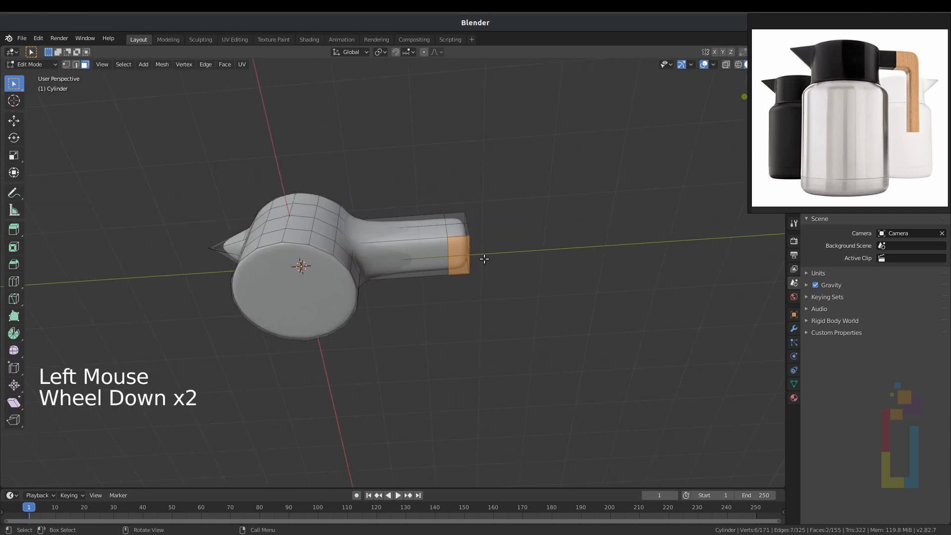
pyautogui.moveTo(481, 259); pyautogui.dragTo(455, 273, button='middle')
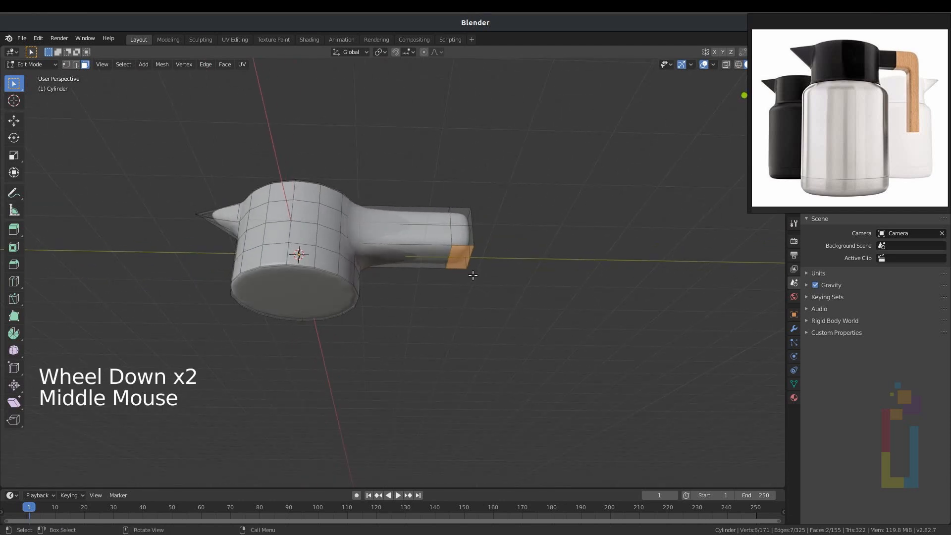
pyautogui.press('e')
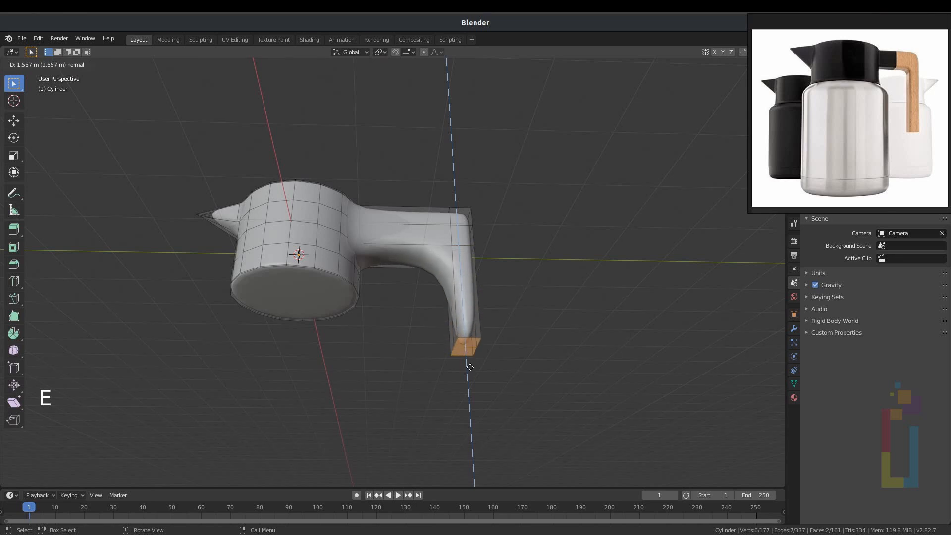
pyautogui.write('2.5')
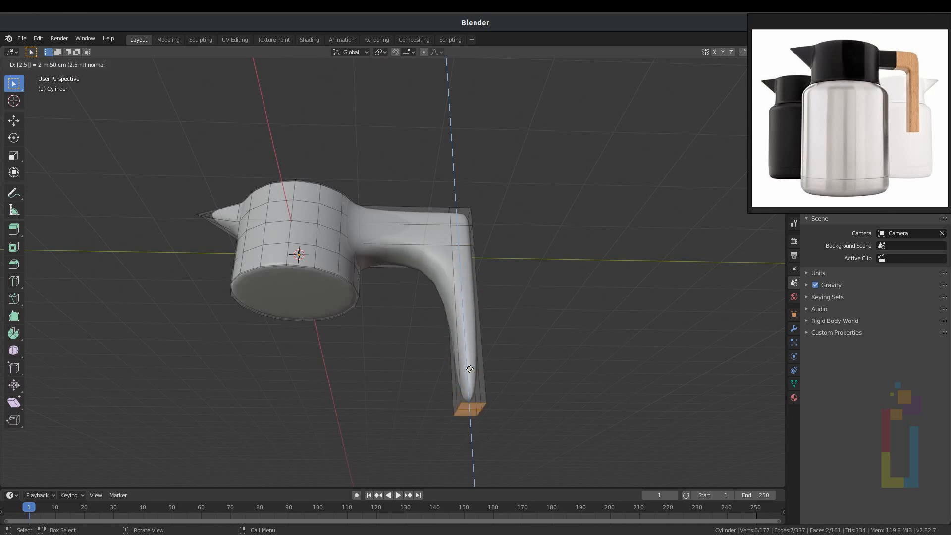
pyautogui.press('Return')
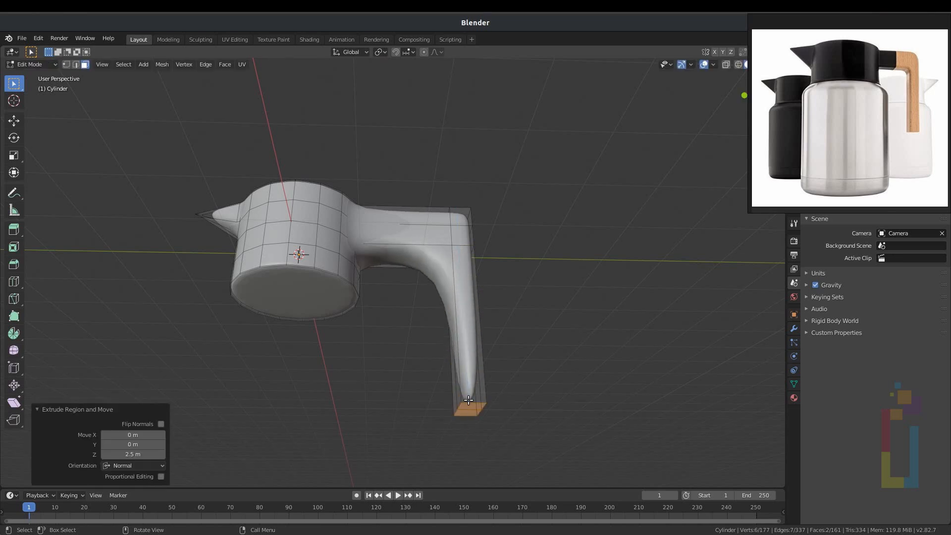
# - Extrude the grip's bottom faces another 0.04 m and add an edge loop near the grip's upper end at factor about 0.73
pyautogui.press('e')
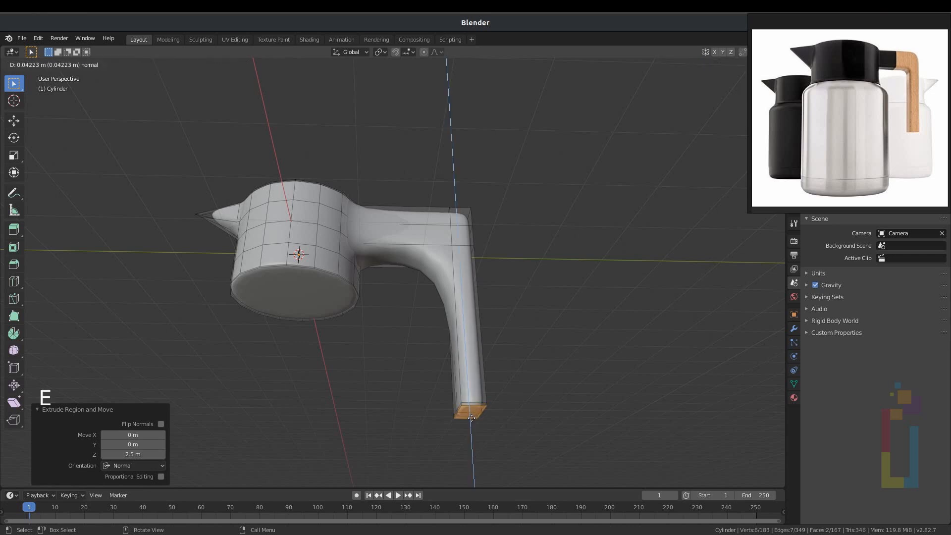
pyautogui.click(471, 418)
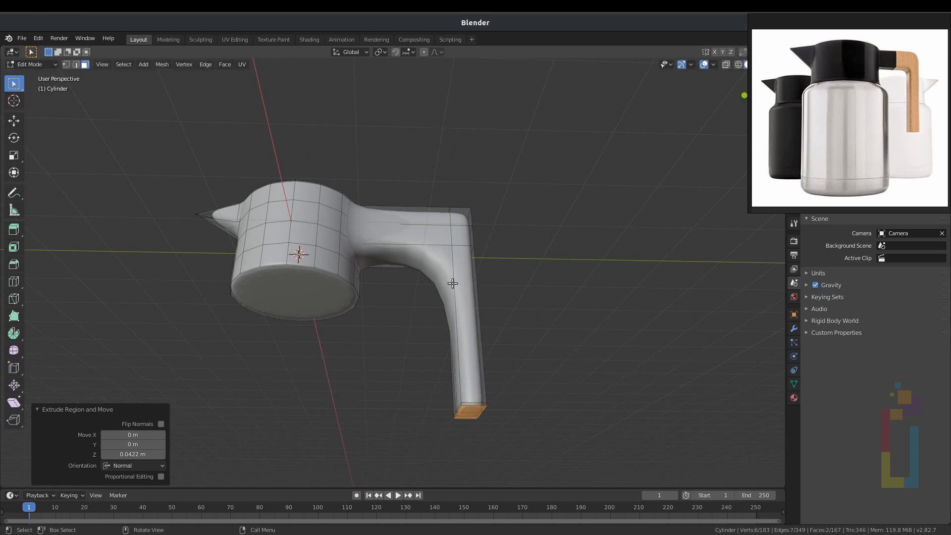
pyautogui.hotkey('ctrl', 'r')
pyautogui.click(453, 317)
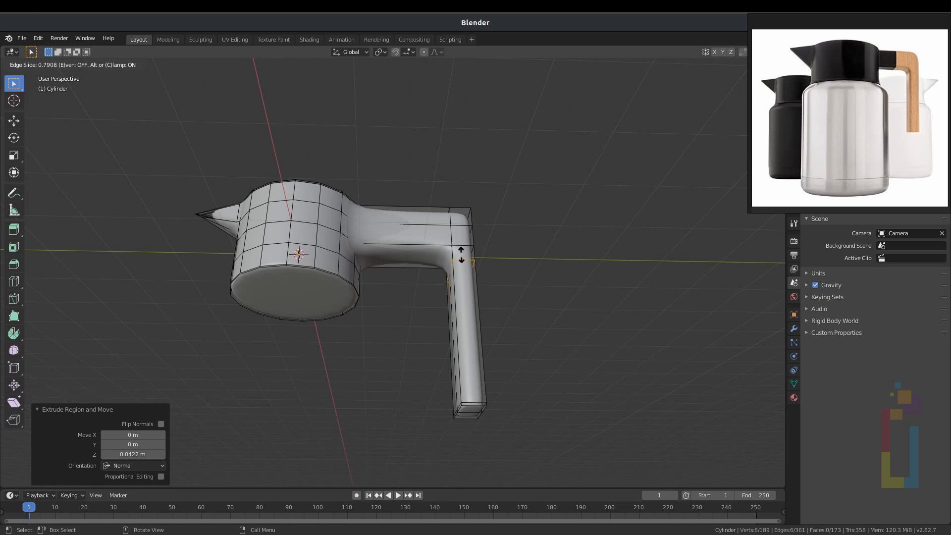
pyautogui.click(460, 260)
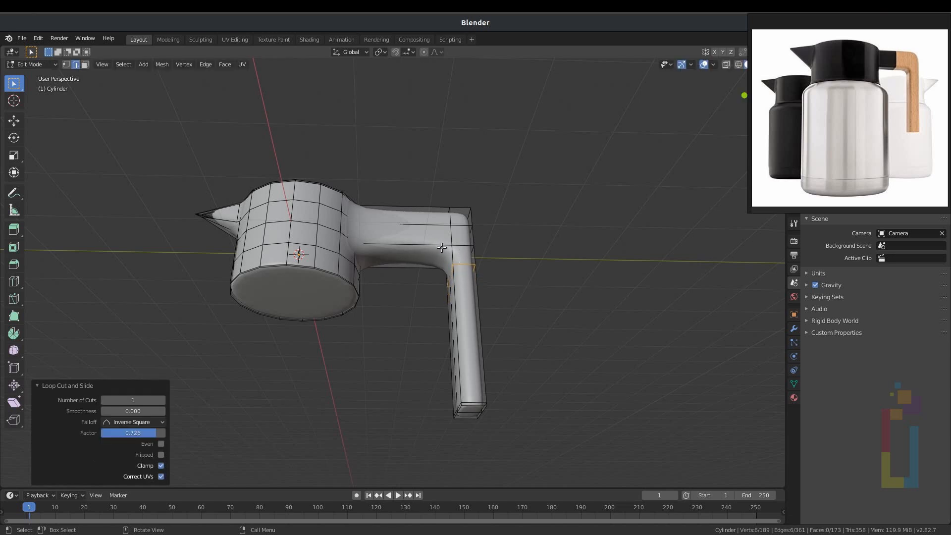
# - Edge-slide the two top outer corner edges of the handle inward along the arm by about 0.27
pyautogui.moveTo(461, 243); pyautogui.dragTo(419, 248, button='middle')
pyautogui.scroll(2, 481, 224)
pyautogui.scroll(2, 482, 224)
pyautogui.click(405, 250)
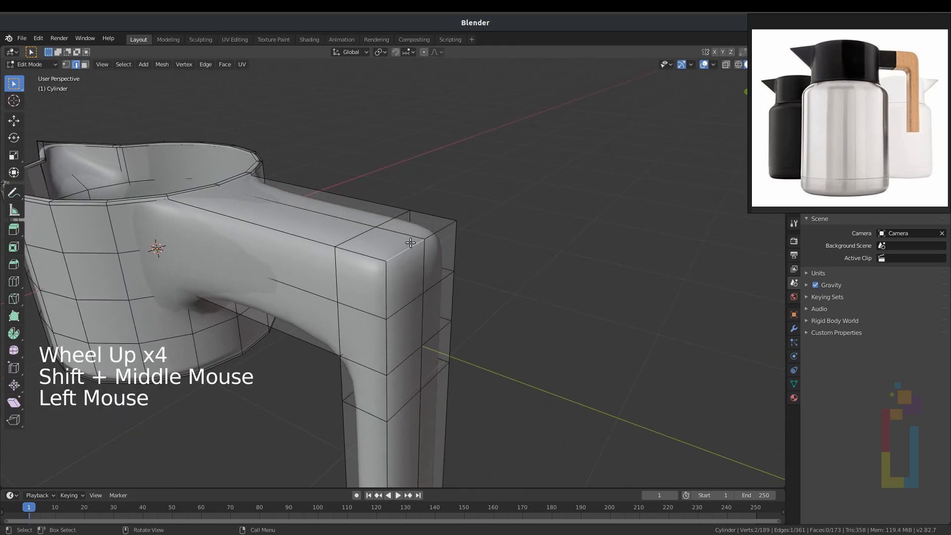
pyautogui.keyDown('shift'); pyautogui.click(440, 231); pyautogui.keyUp('shift')
pyautogui.press('g')
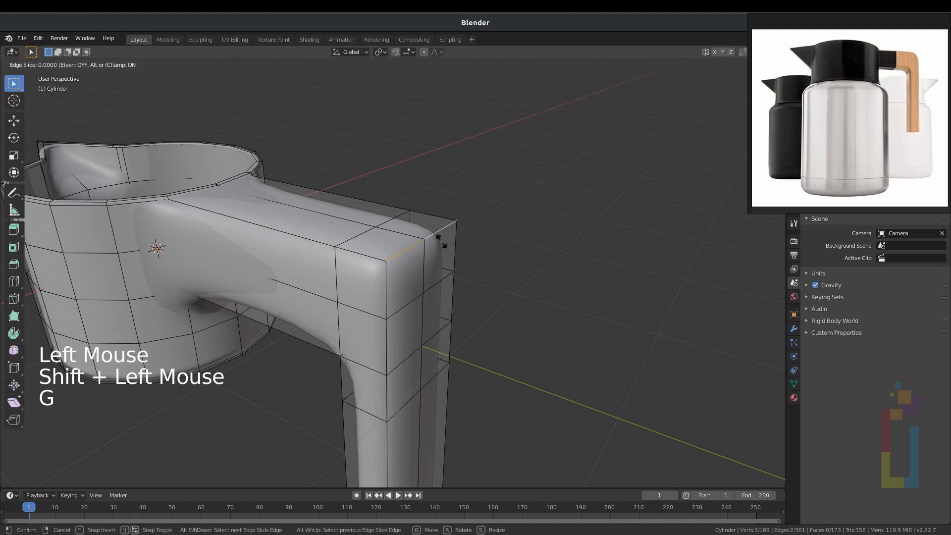
pyautogui.press('g')
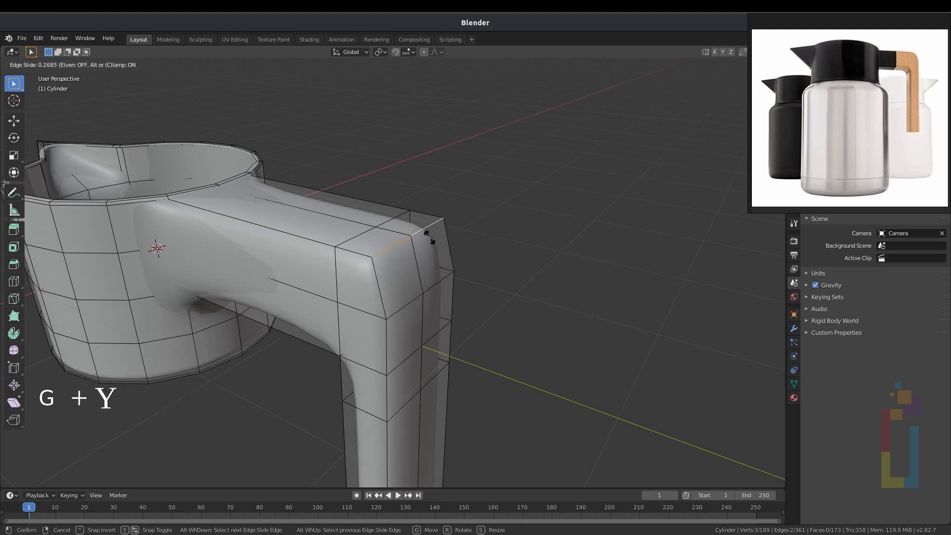
pyautogui.click(423, 236)
# - Extrude the cylinder's bottom face downward by about 0.385 m in right side view
pyautogui.scroll(-3, 253, 270)
pyautogui.moveTo(210, 289); pyautogui.dragTo(420, 212, button='middle')
pyautogui.press('3')
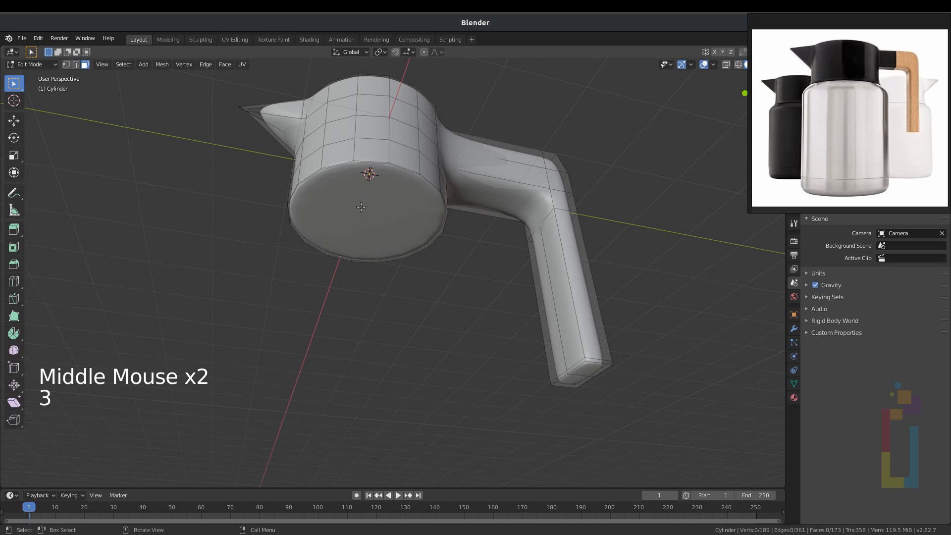
pyautogui.click(362, 205)
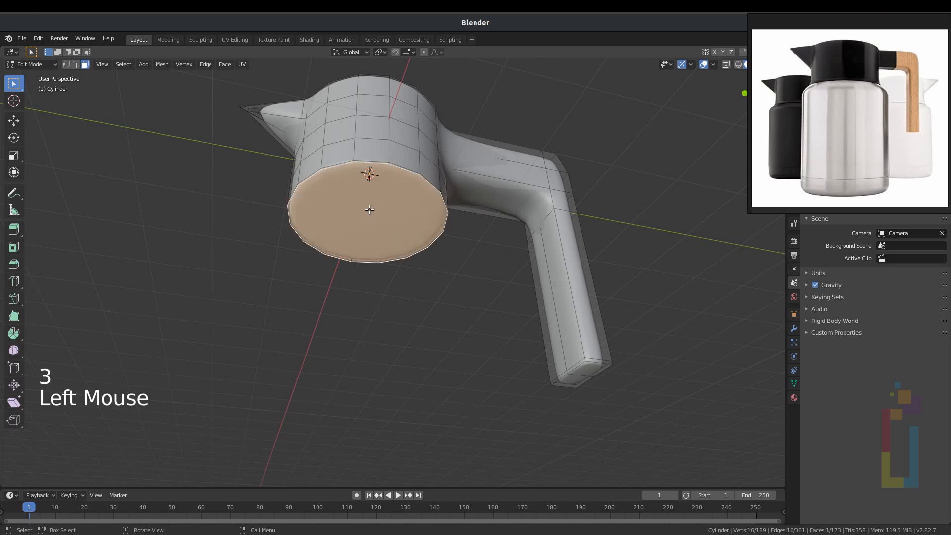
pyautogui.press('KP_3')
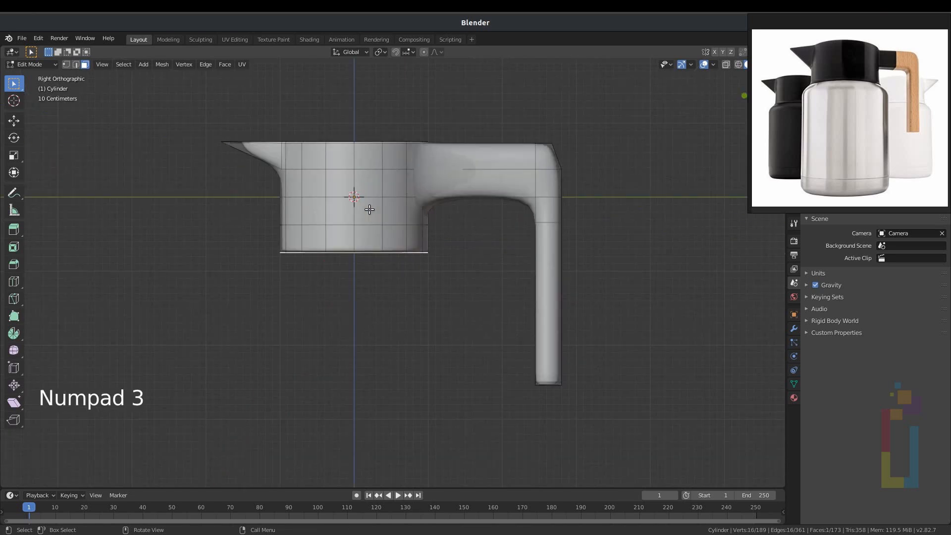
pyautogui.scroll(-2, 368, 211)
pyautogui.keyDown('shift'); pyautogui.moveTo(367, 210); pyautogui.dragTo(305, 221, button='middle'); pyautogui.keyUp('shift')
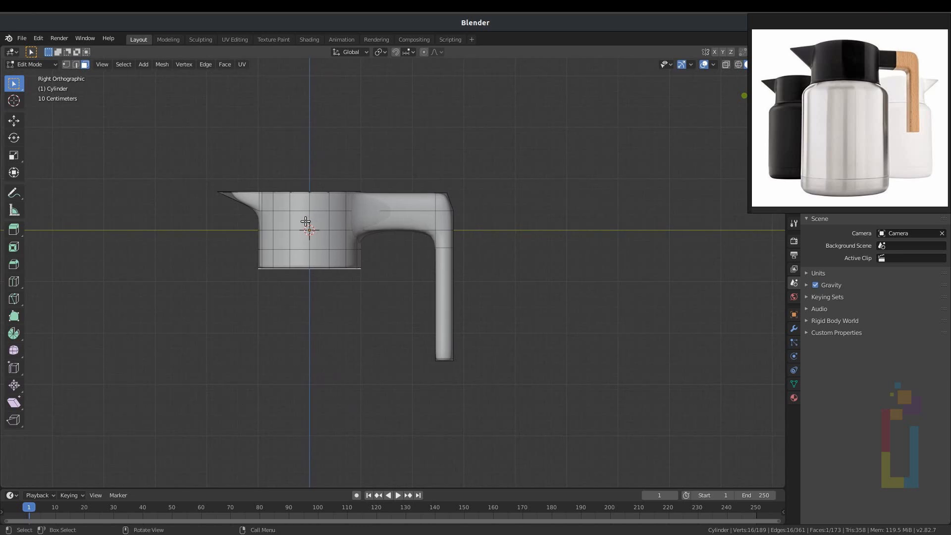
pyautogui.press('e')
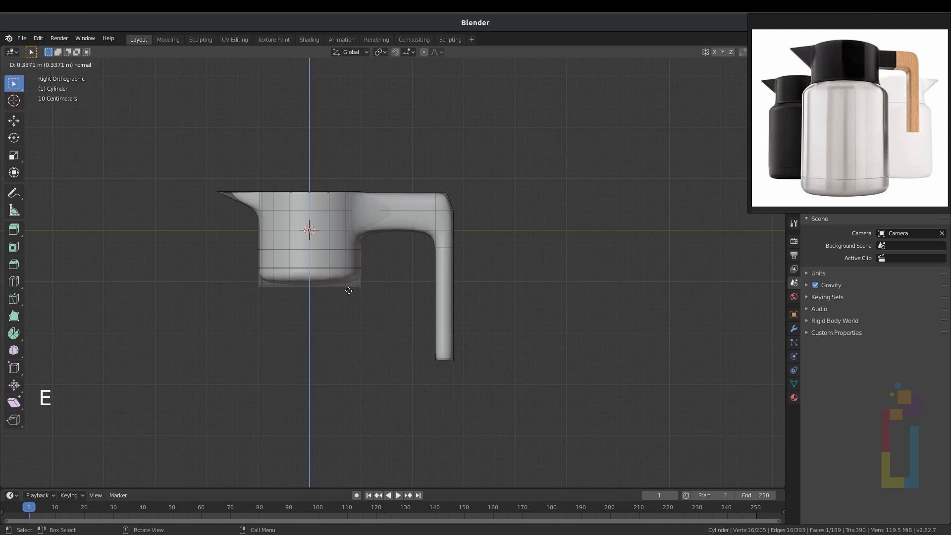
pyautogui.click(346, 293)
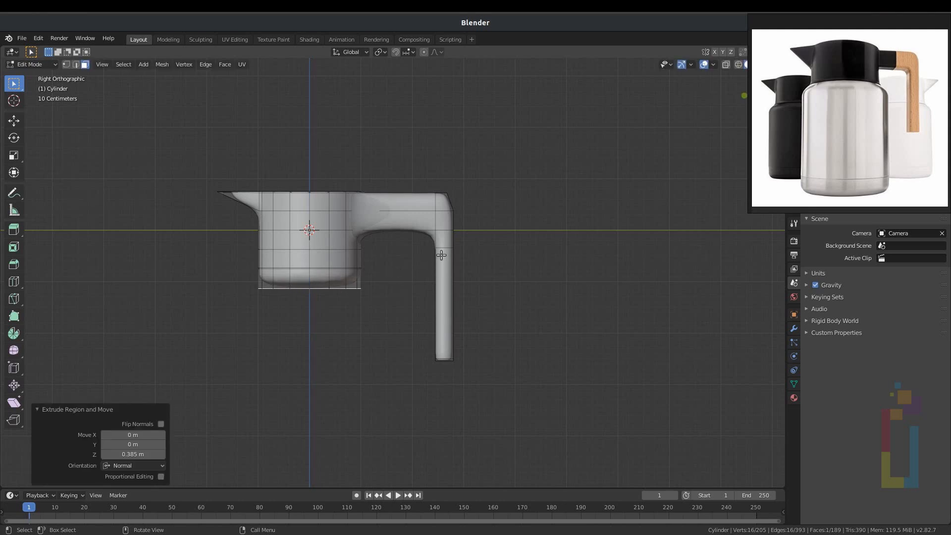
# - Scale the extruded bottom face by about 1.275 in X and Y only to flare out the jug's shoulder
pyautogui.press('s')
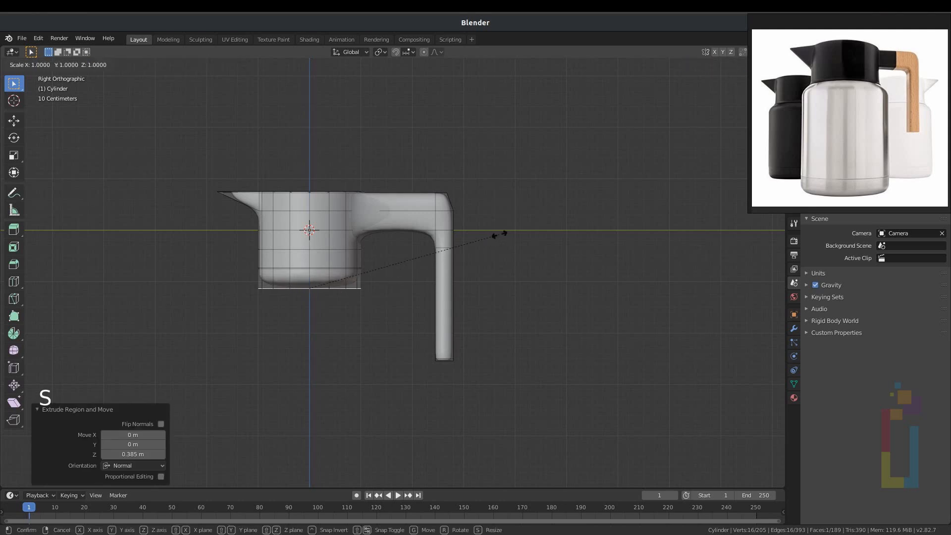
pyautogui.hotkey('shift', 'z')
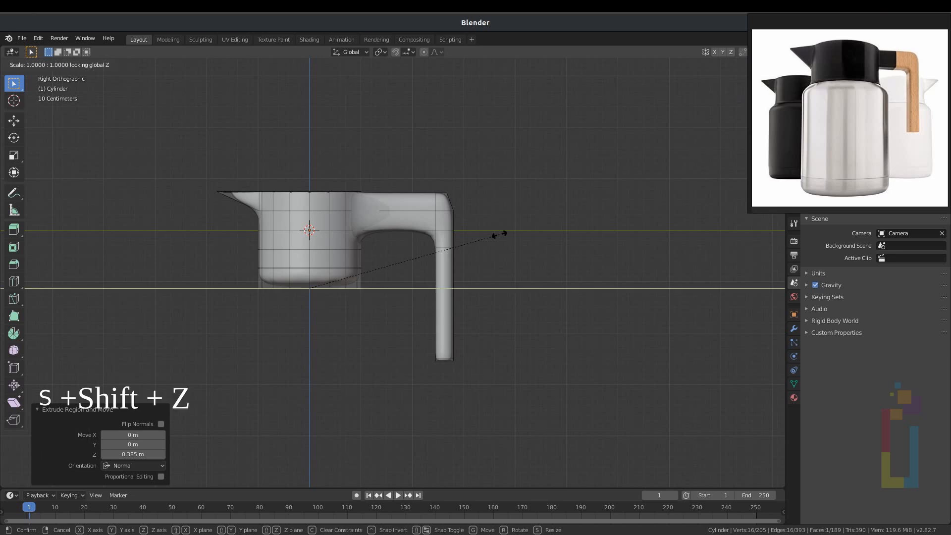
pyautogui.click(556, 227)
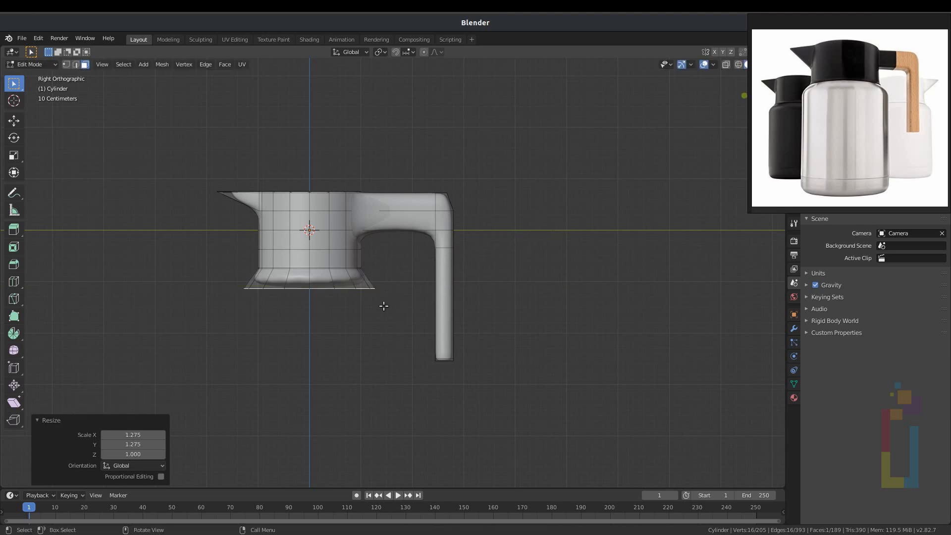
# - Extrude the widened bottom face downward by about 2.76 m to form the jug's body
pyautogui.scroll(-2, 377, 311)
pyautogui.keyDown('shift'); pyautogui.moveTo(373, 314); pyautogui.dragTo(393, 297, button='middle'); pyautogui.keyUp('shift')
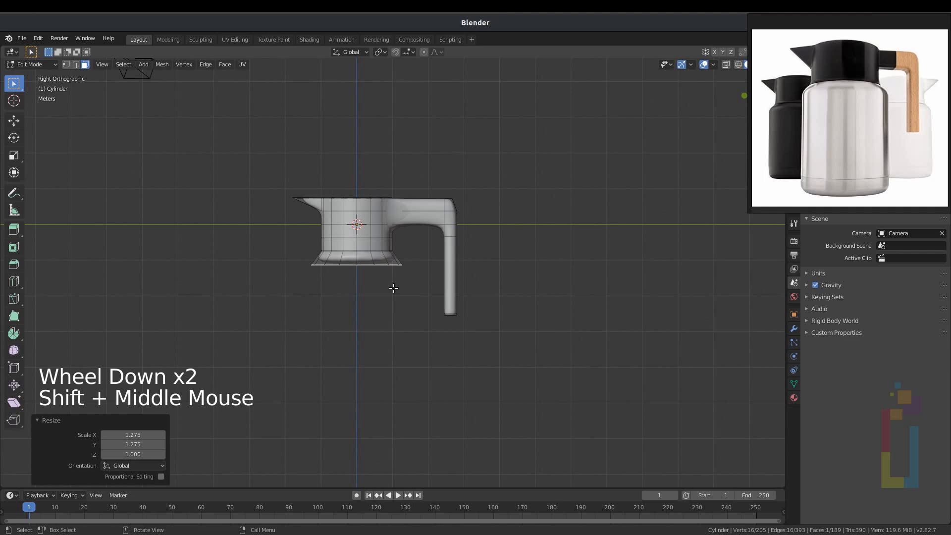
pyautogui.press('e')
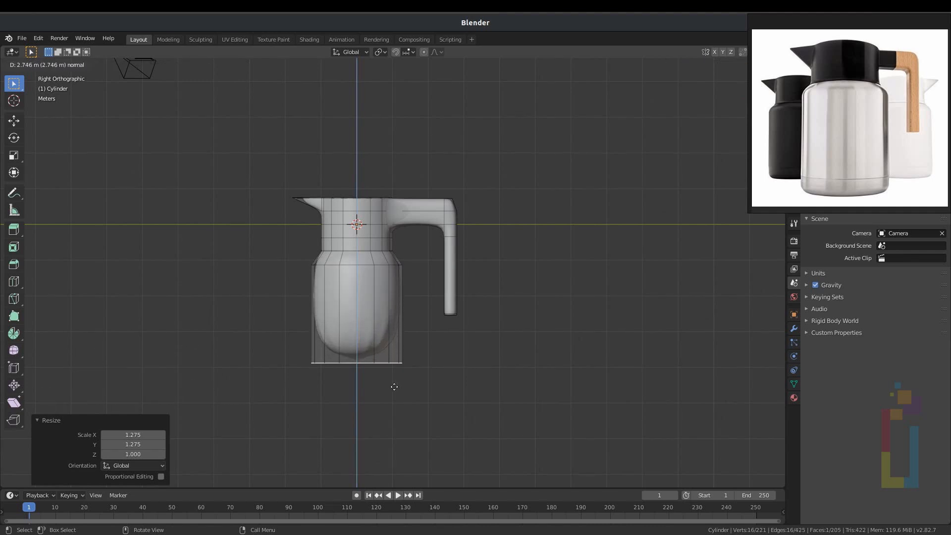
pyautogui.click(395, 383)
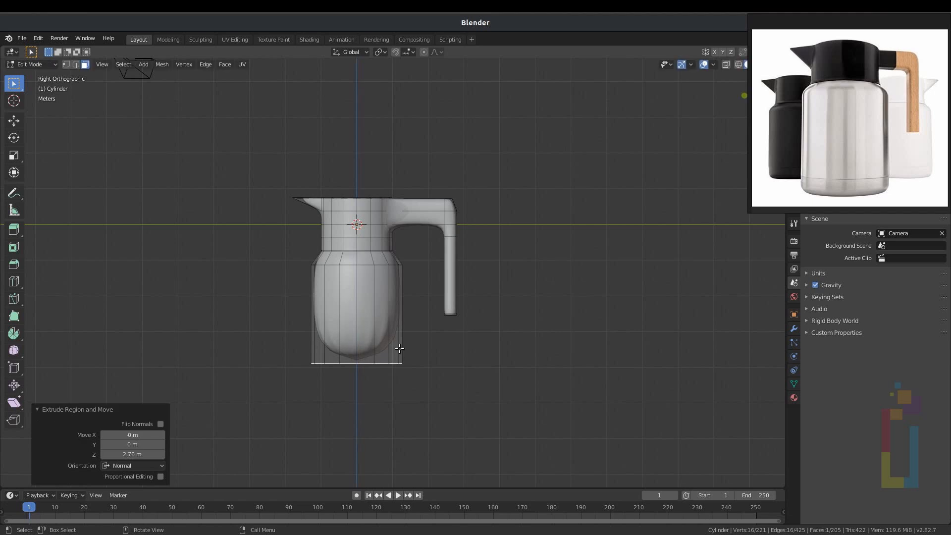
# - Add an edge loop around the body just above its base at factor about -0.93
pyautogui.hotkey('ctrl', 'r')
pyautogui.click(408, 330)
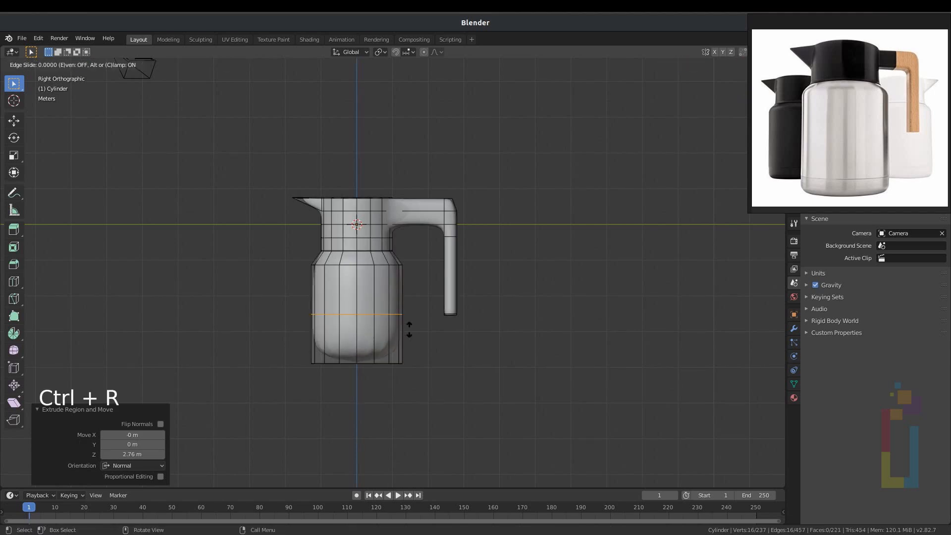
pyautogui.click(406, 376)
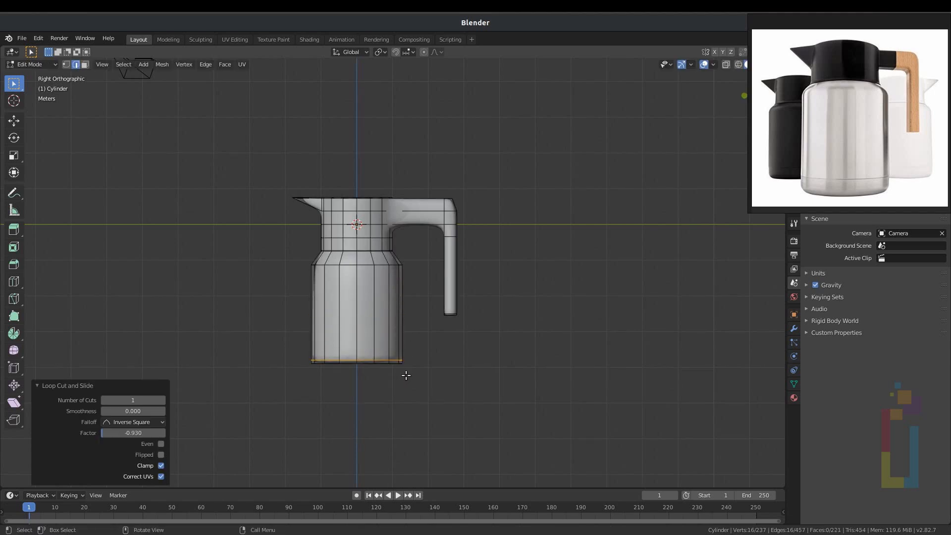
# - Add one edge loop just below the shoulder edge at factor about 0.946 and another just below the neck at about 0.884
pyautogui.scroll(3, 399, 304)
pyautogui.keyDown('shift'); pyautogui.moveTo(398, 304); pyautogui.dragTo(414, 293, button='middle'); pyautogui.keyUp('shift')
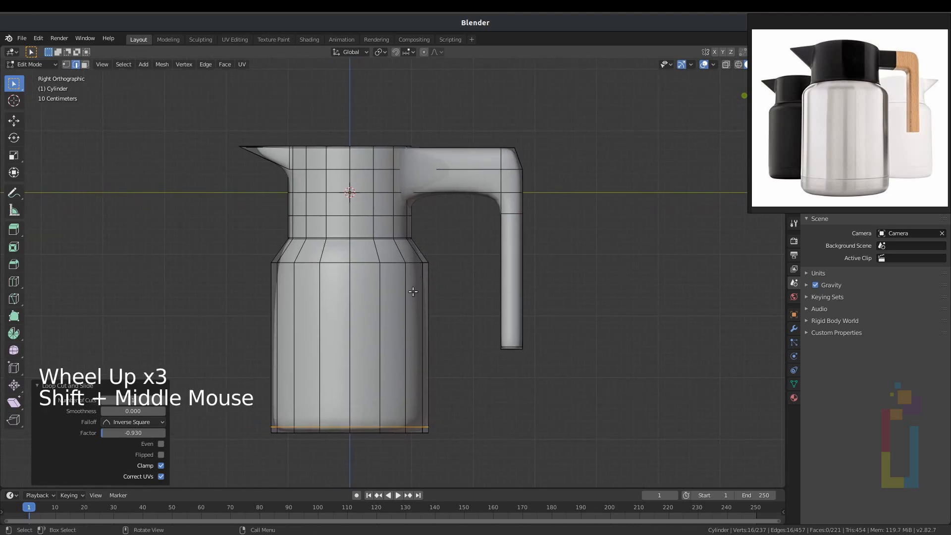
pyautogui.hotkey('ctrl', 'r')
pyautogui.click(414, 293)
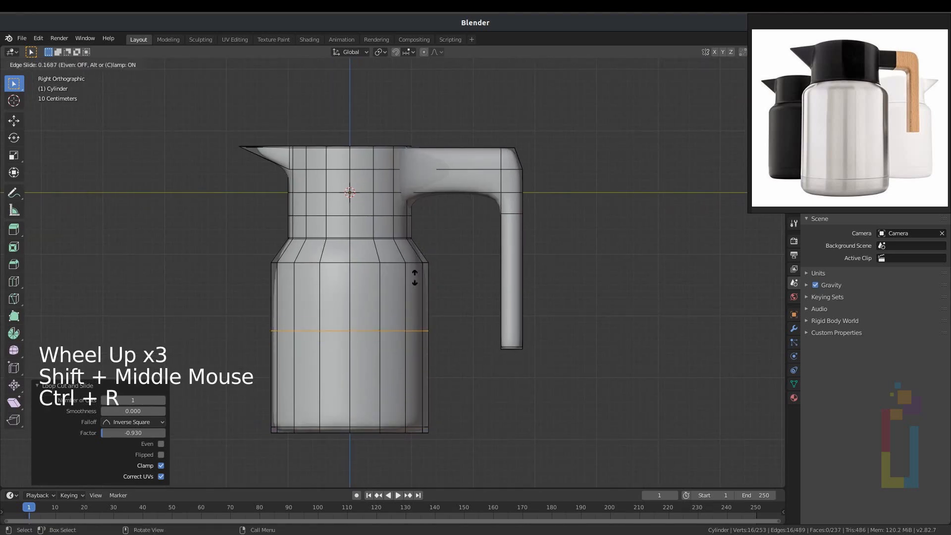
pyautogui.click(423, 217)
pyautogui.hotkey('ctrl', 'r')
pyautogui.click(411, 250)
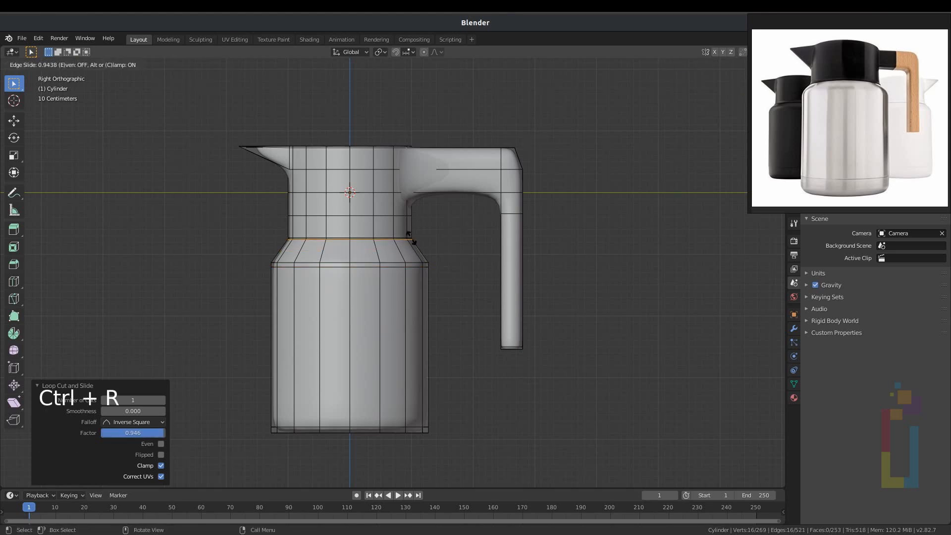
pyautogui.click(411, 240)
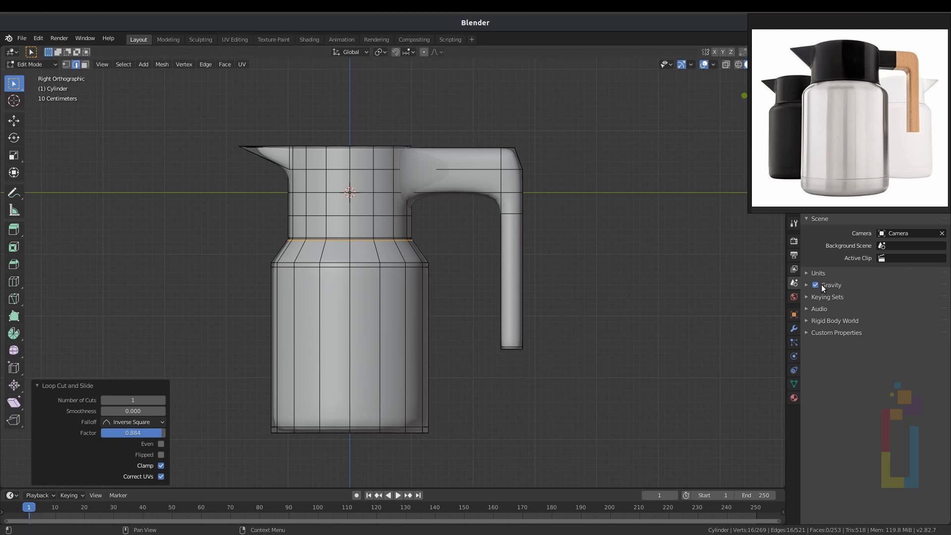
# - Turn on the subdivision modifier's on-cage display and add an edge loop on the handle arm near the lid at factor about 0.859
pyautogui.click(793, 329)
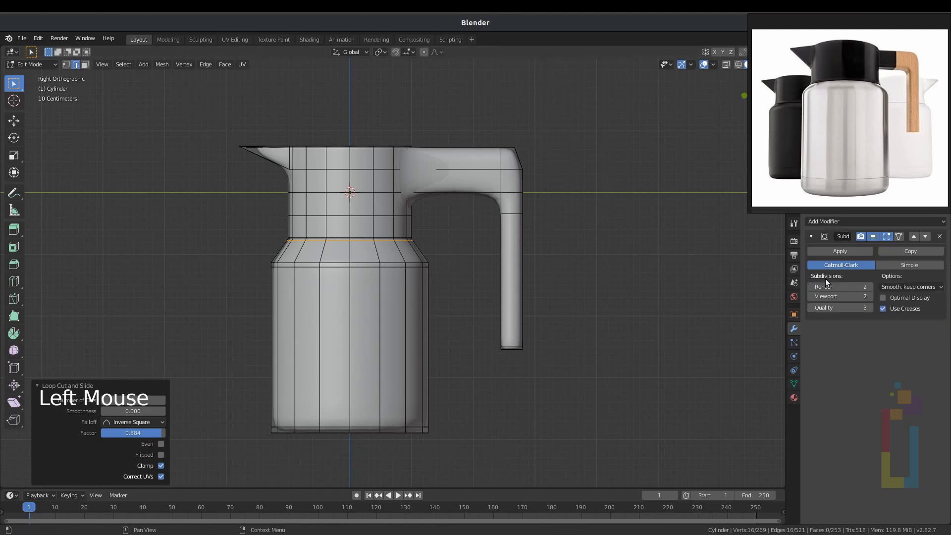
pyautogui.click(898, 237)
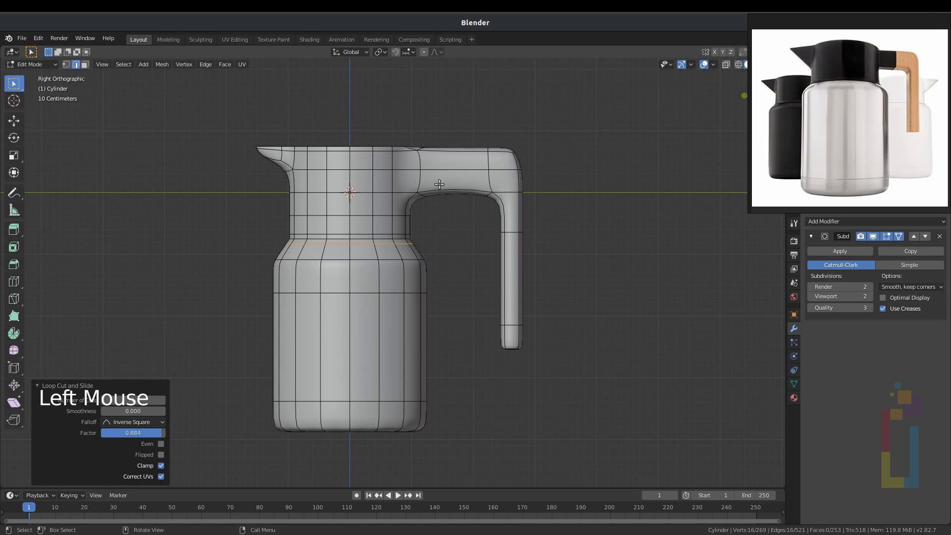
pyautogui.moveTo(458, 187); pyautogui.dragTo(449, 199, button='middle')
pyautogui.hotkey('ctrl', 'r')
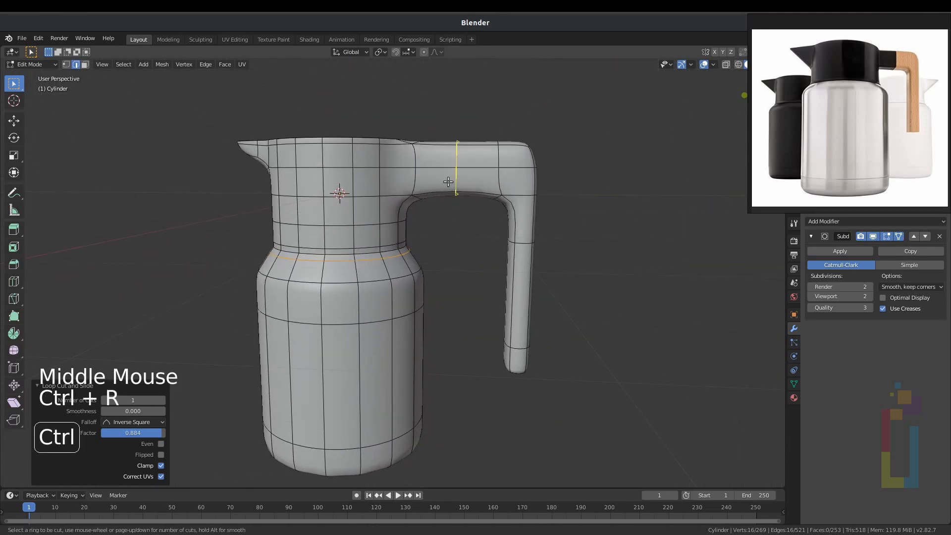
pyautogui.click(448, 181)
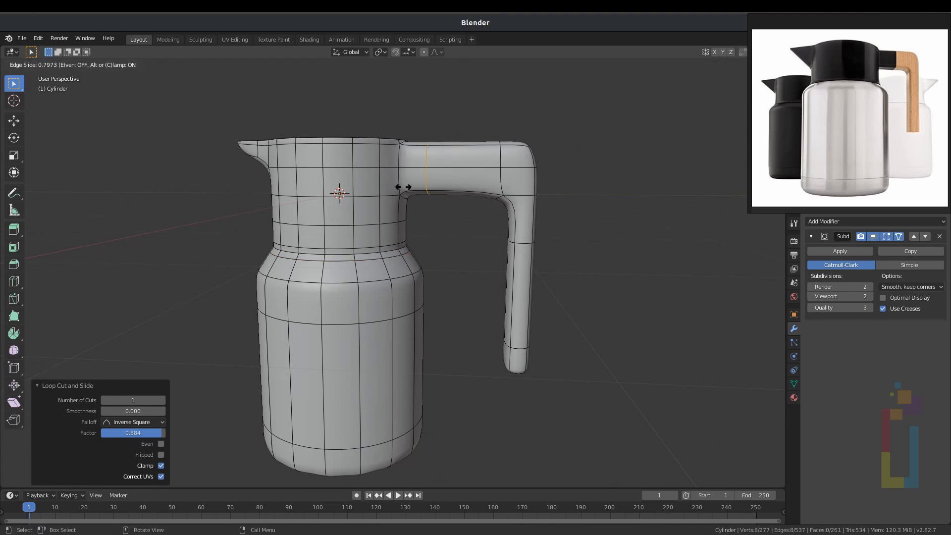
pyautogui.click(400, 187)
# - Inset the body's bottom face twice, by about 0.7785 m and about 0.4408 m, leaving a small central face
pyautogui.moveTo(345, 257); pyautogui.dragTo(320, 284, button='middle')
pyautogui.scroll(-3, 357, 247)
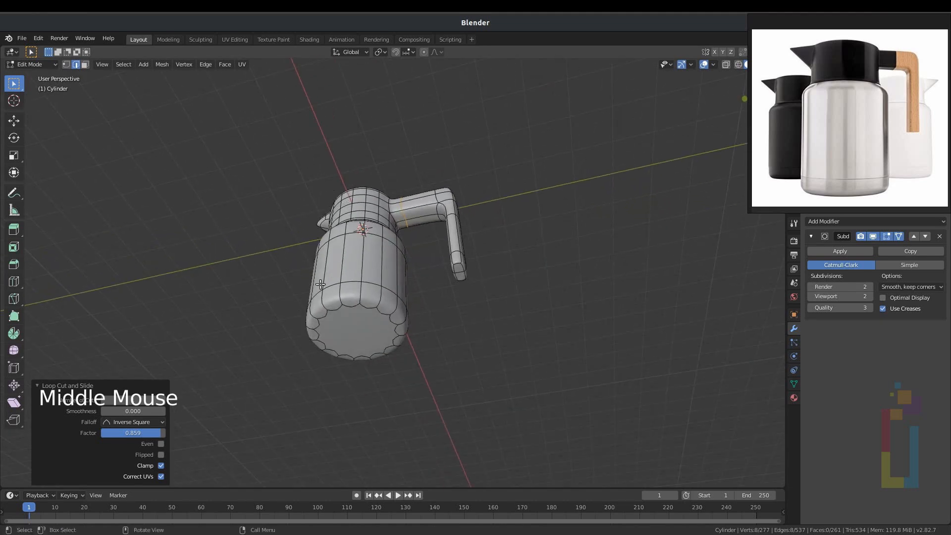
pyautogui.press('3')
pyautogui.click(367, 337)
pyautogui.scroll(3, 382, 323)
pyautogui.keyDown('shift'); pyautogui.moveTo(382, 322); pyautogui.dragTo(414, 215, button='middle'); pyautogui.keyUp('shift')
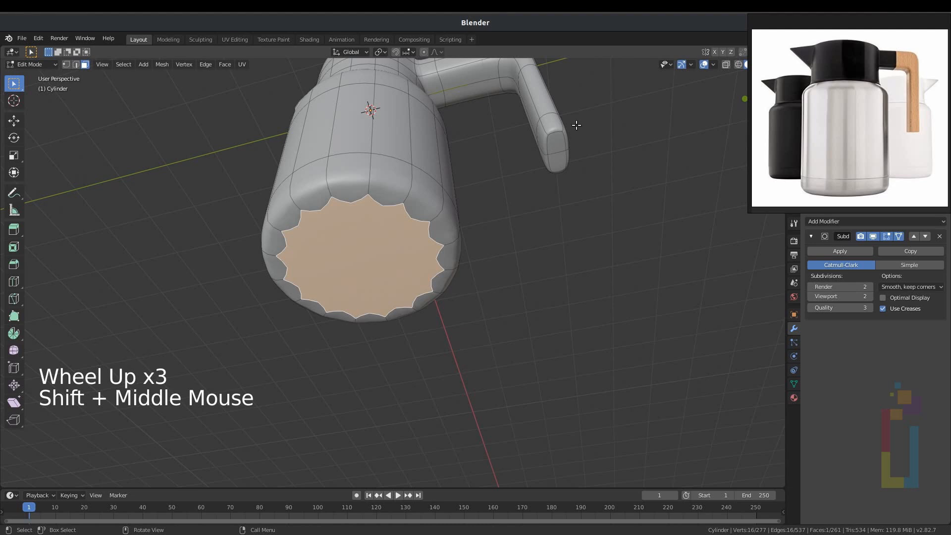
pyautogui.press('i')
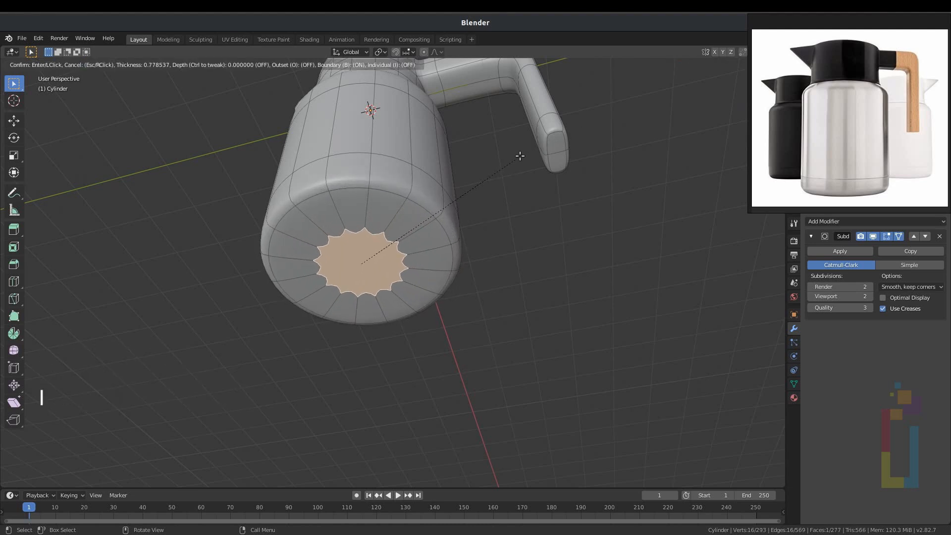
pyautogui.click(520, 155)
pyautogui.press('i')
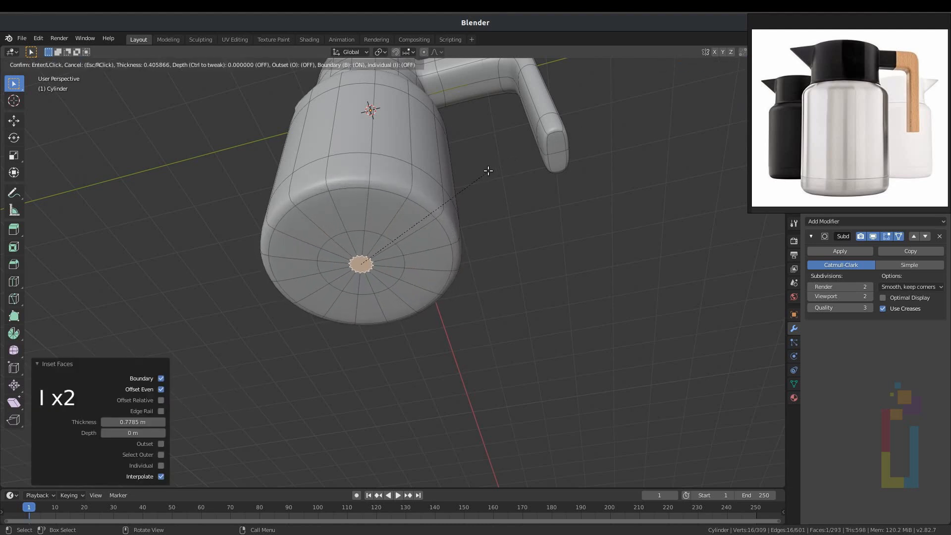
pyautogui.click(486, 171)
# - Merge the small central face on the jug's underside at its center
pyautogui.hotkey('alt', 'm')
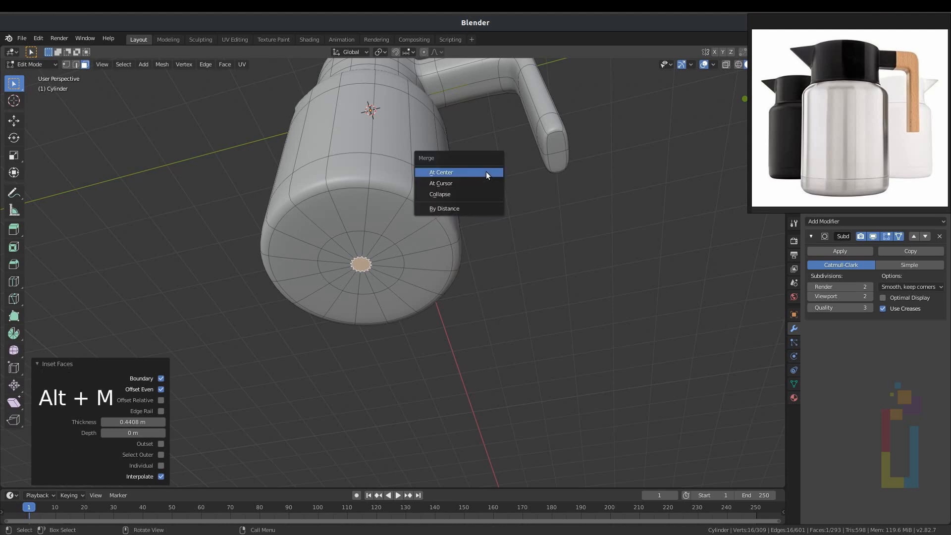
pyautogui.click(486, 171)
pyautogui.moveTo(396, 173); pyautogui.dragTo(359, 268, button='middle')
pyautogui.scroll(-2, 373, 239)
pyautogui.scroll(-2, 335, 252)
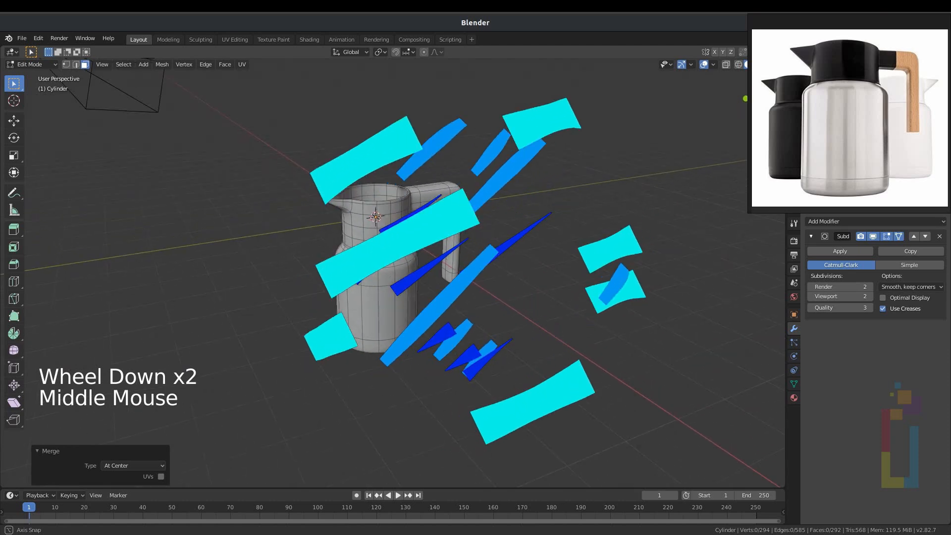